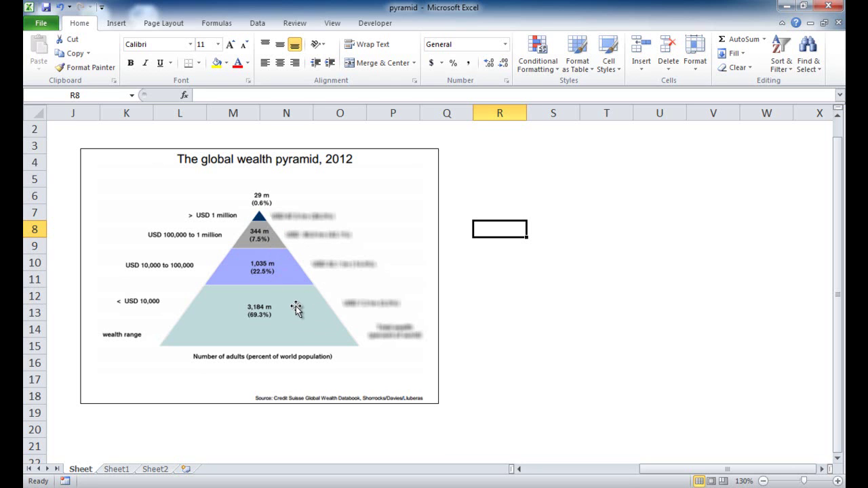
Compare the global wealth pyramid picture on Sheet with the finished pyramid chart on Sheet1
left_click(122, 471)
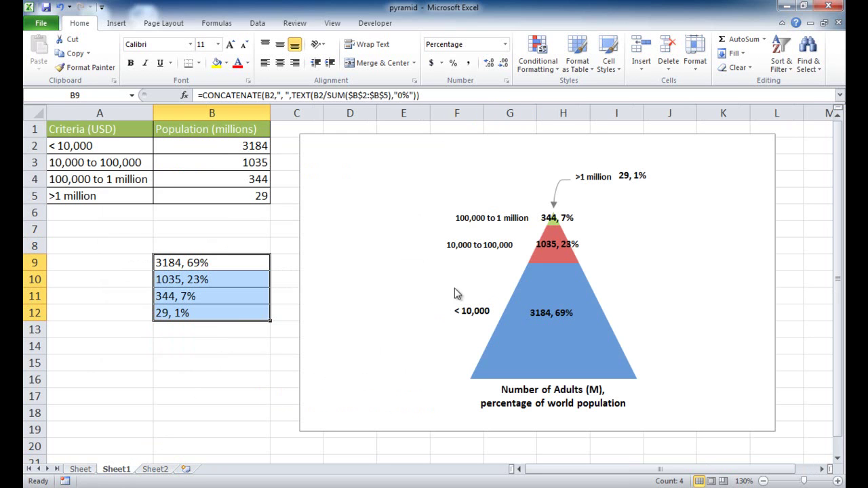
left_click(81, 470)
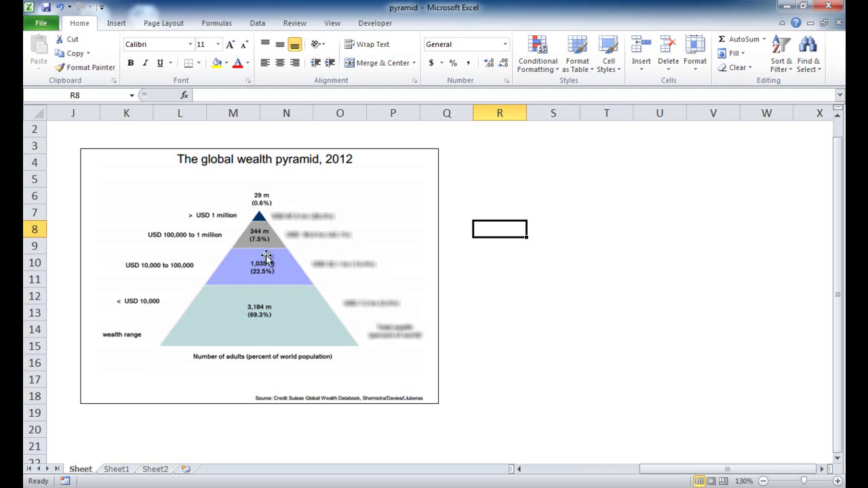
left_click(126, 470)
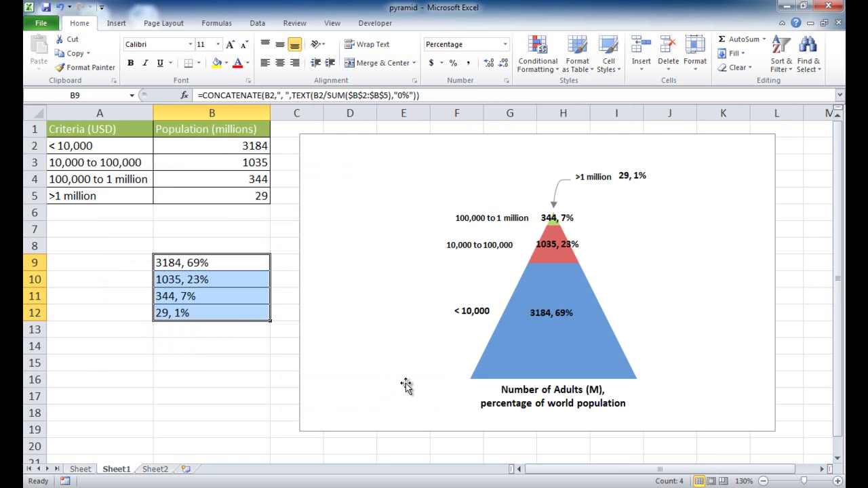
mouse_move(523, 329)
Copy the criteria and population table A1:B5 from Sheet1 to cell A1 of Sheet2 and autofit columns A and B
left_click_drag(111, 132, 200, 199)
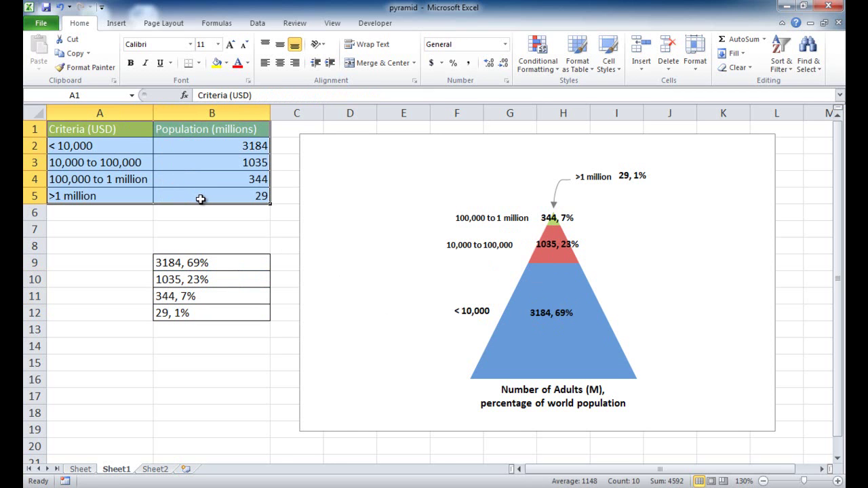
key("ctrl+c")
left_click(155, 468)
left_click(78, 133)
key("ctrl+v")
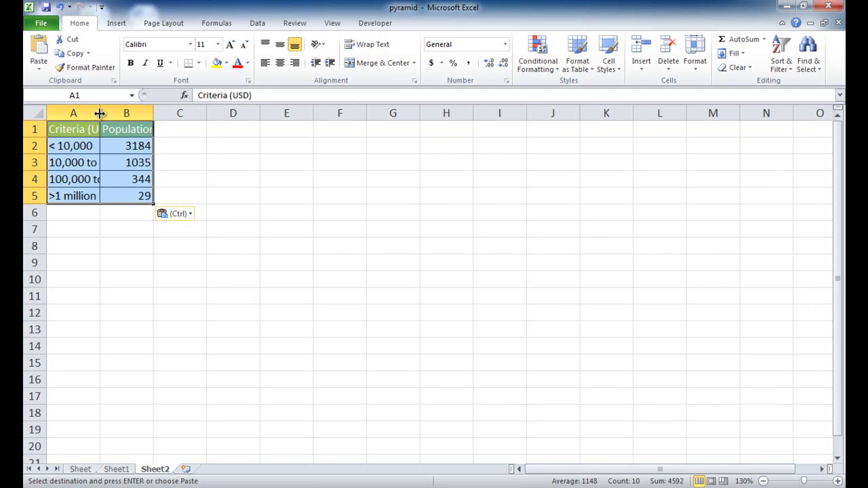
double_click(99, 112)
double_click(207, 113)
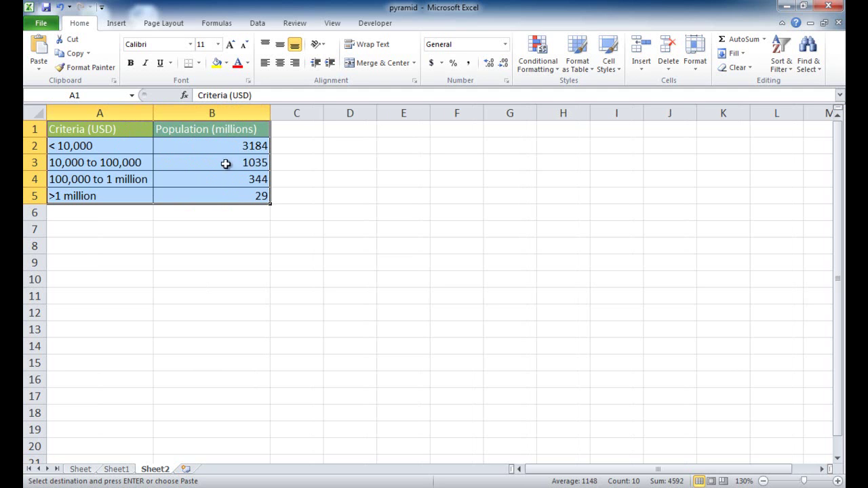
Break the B1 header into two lines, "Population" and "(millions)", and narrow column B to fit
left_click(213, 129)
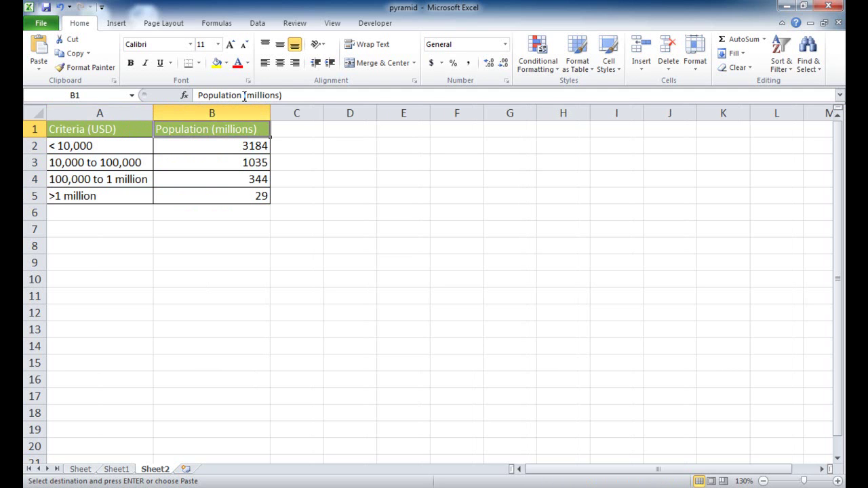
left_click(244, 95)
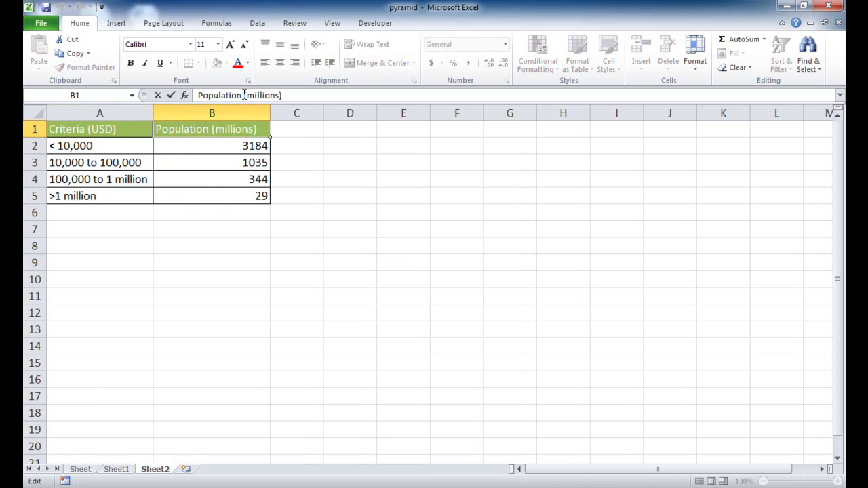
key("shift+Home")
key("BackSpace")
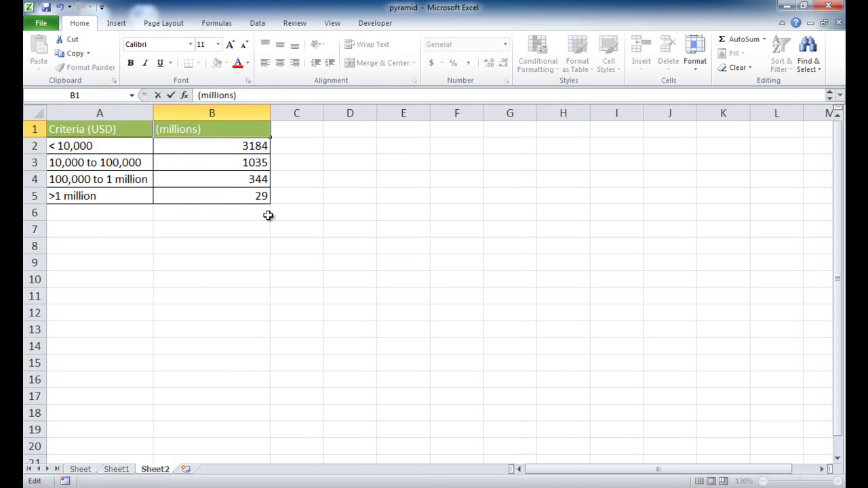
left_click(262, 273)
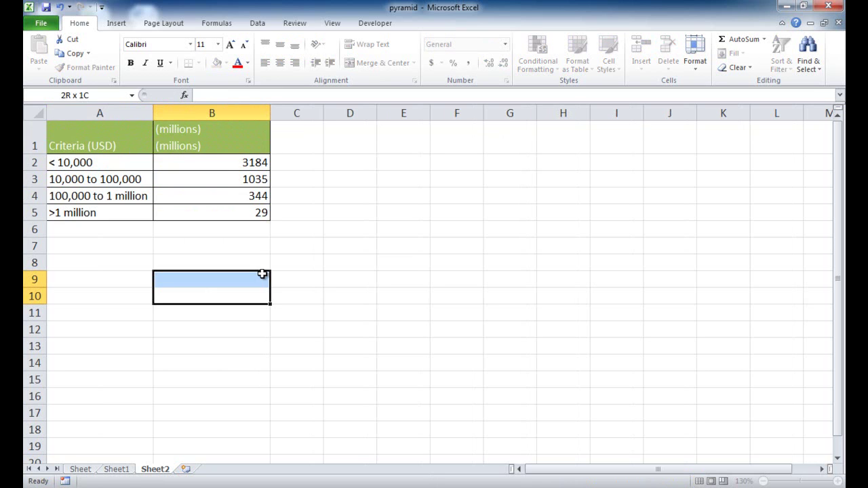
left_click_drag(271, 113, 216, 113)
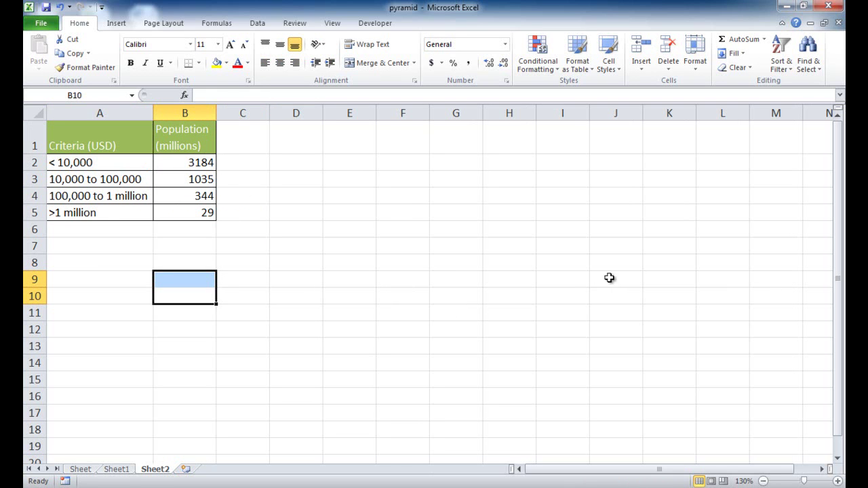
Insert a 100% stacked pyramid chart from the table and position it beside the data
left_click(118, 179)
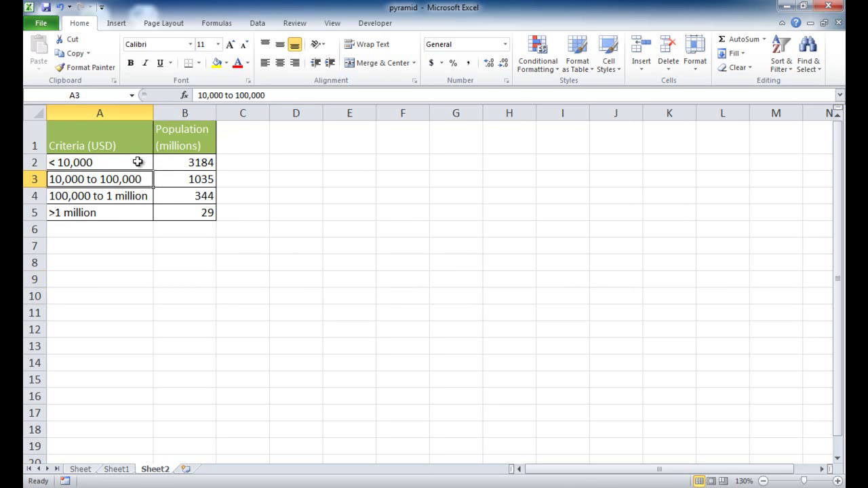
left_click(116, 23)
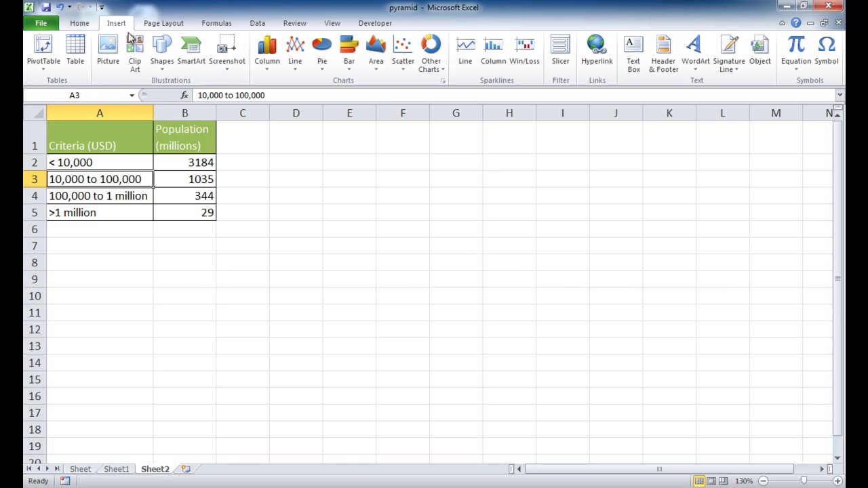
left_click(269, 69)
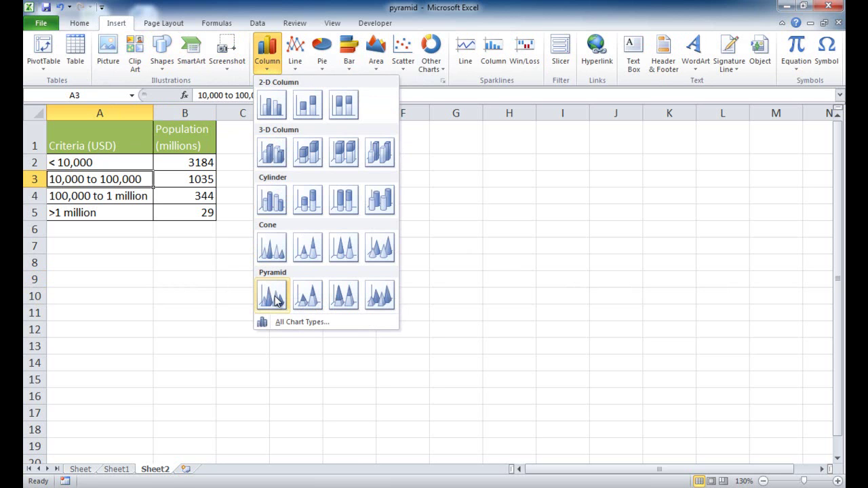
left_click(343, 296)
left_click_drag(341, 180, 360, 155)
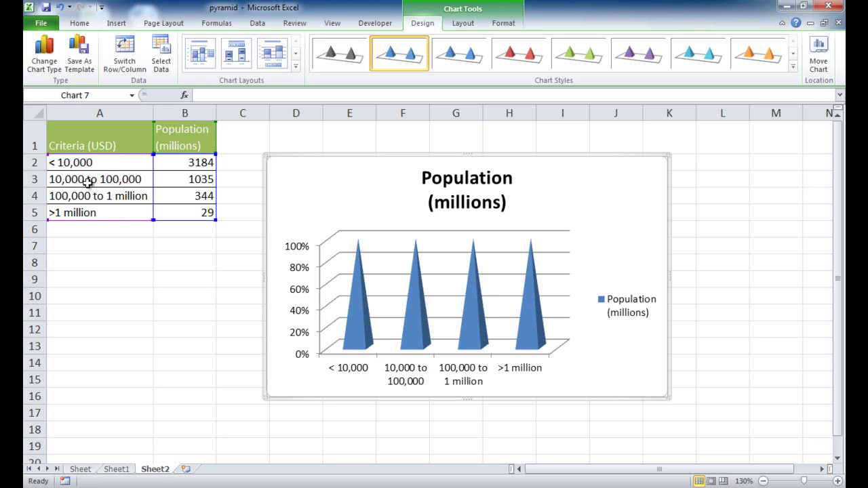
Switch the chart's rows and columns to stack all criteria in one pyramid, and delete the legend
left_click(133, 68)
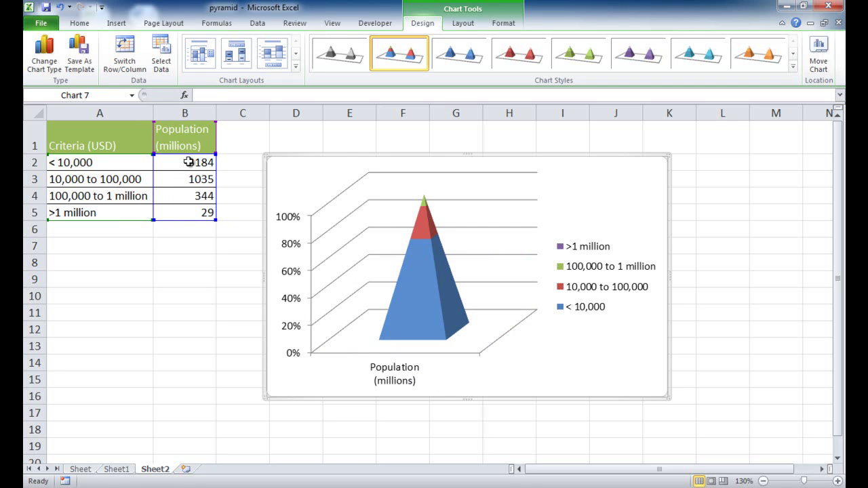
mouse_move(399, 290)
mouse_move(444, 326)
mouse_move(421, 237)
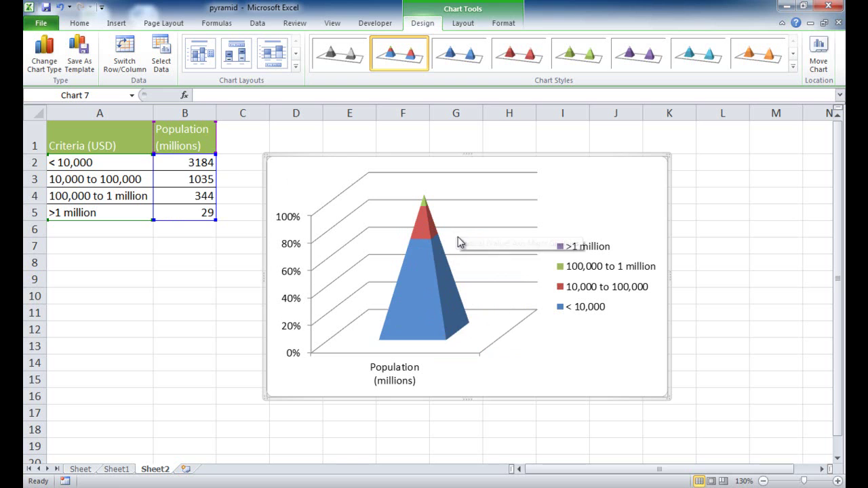
left_click(574, 246)
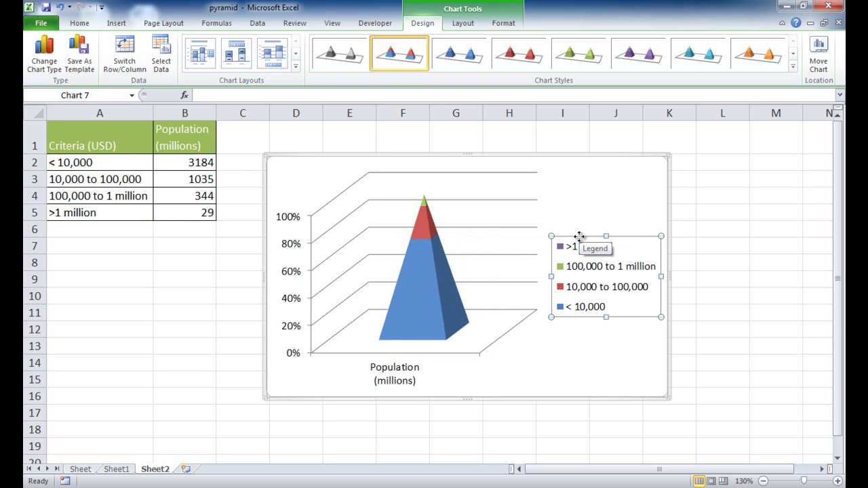
key("Delete")
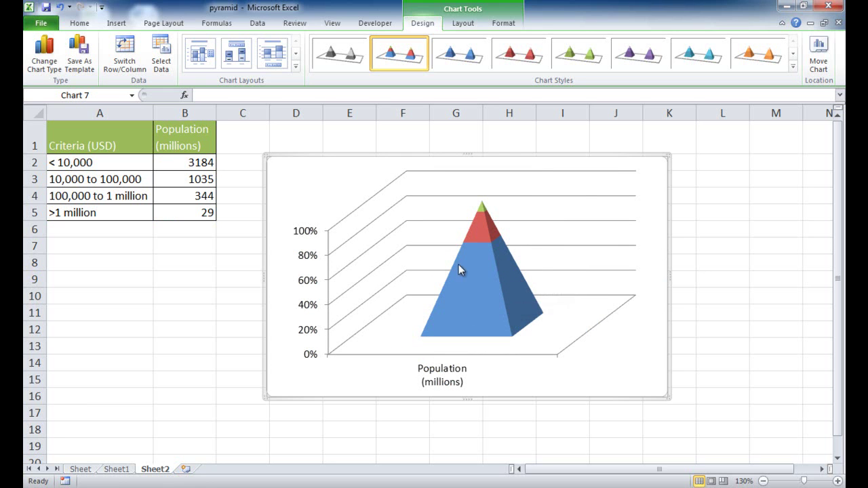
mouse_move(481, 287)
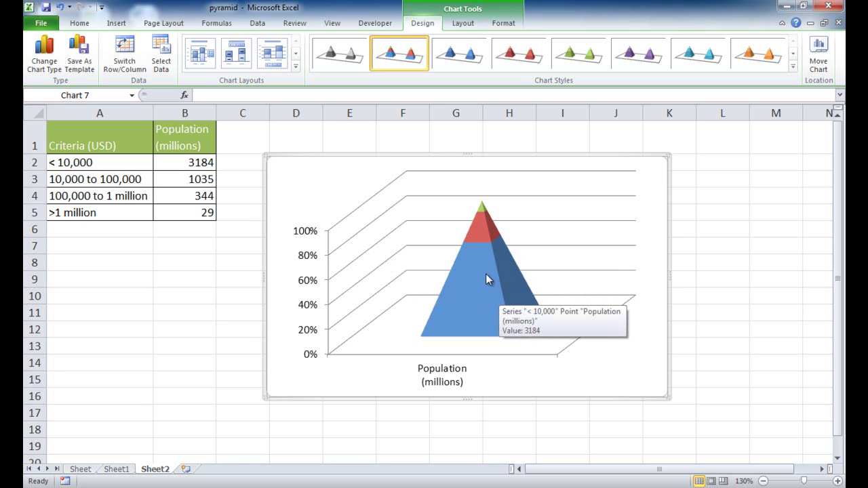
left_click(335, 202)
left_click(310, 162)
left_click(319, 190)
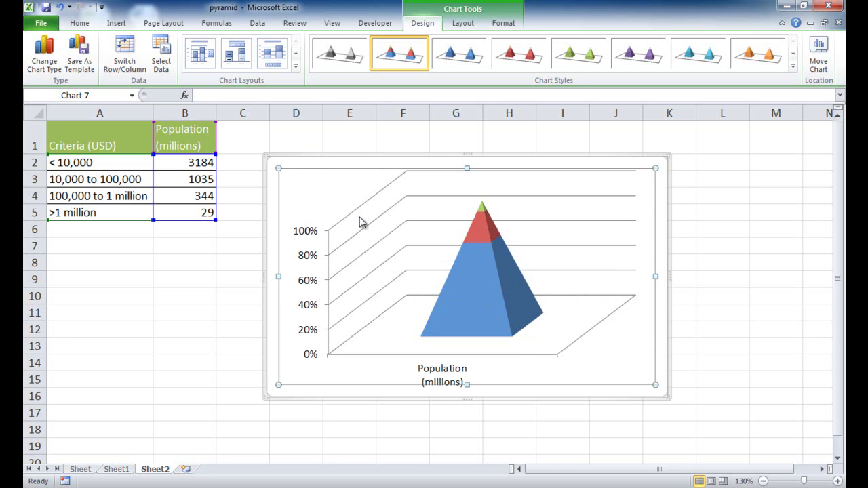
left_click(475, 249)
mouse_move(461, 344)
left_click(320, 345)
View the 3-D Rotation settings in the chart area's format dialog and close it
left_click(462, 27)
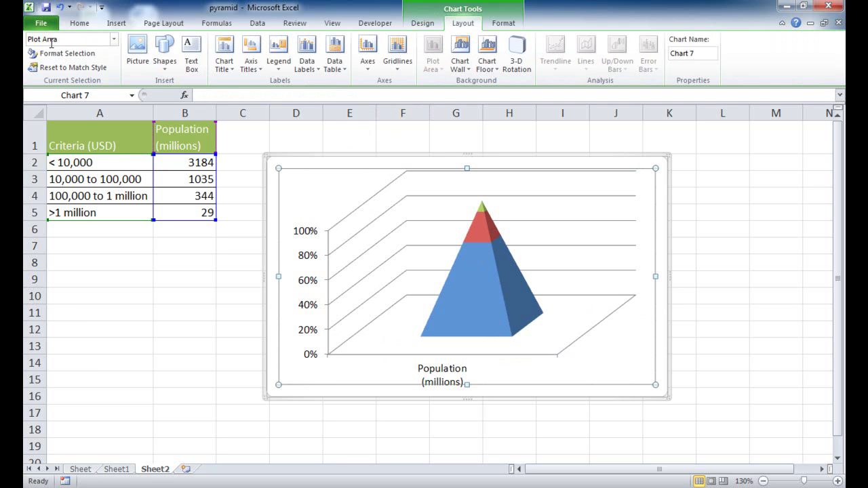
left_click(344, 155)
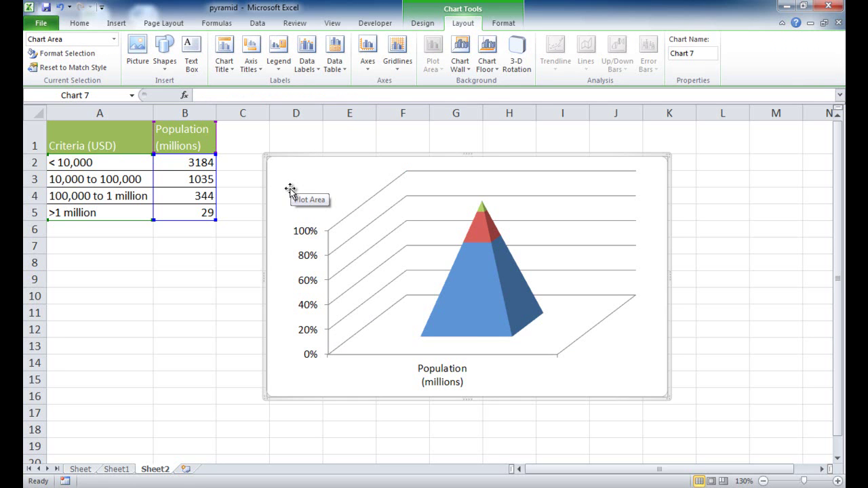
key("ctrl+1")
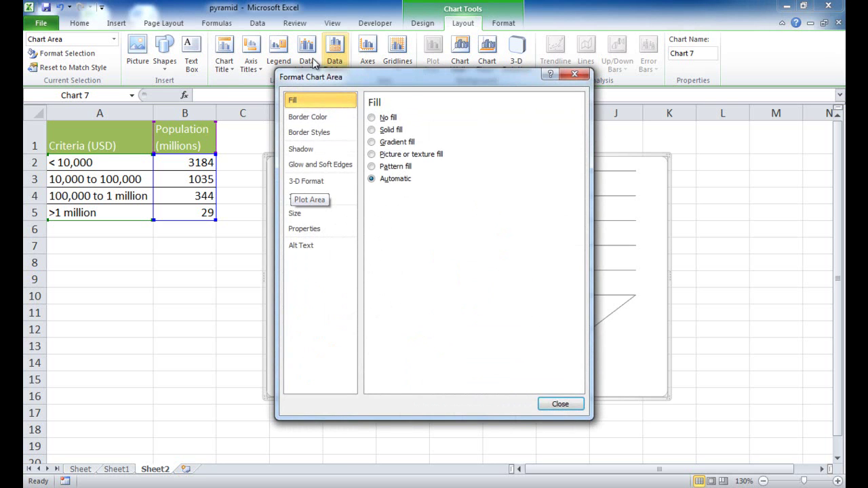
left_click_drag(395, 84, 167, 98)
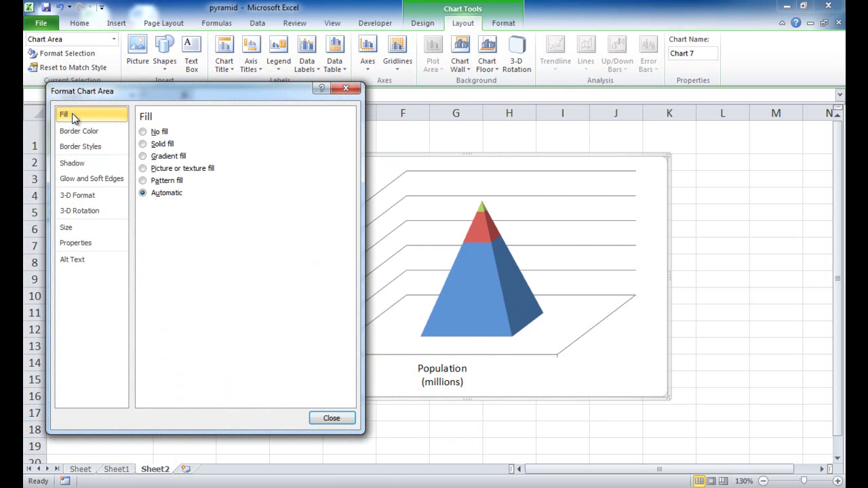
left_click(89, 214)
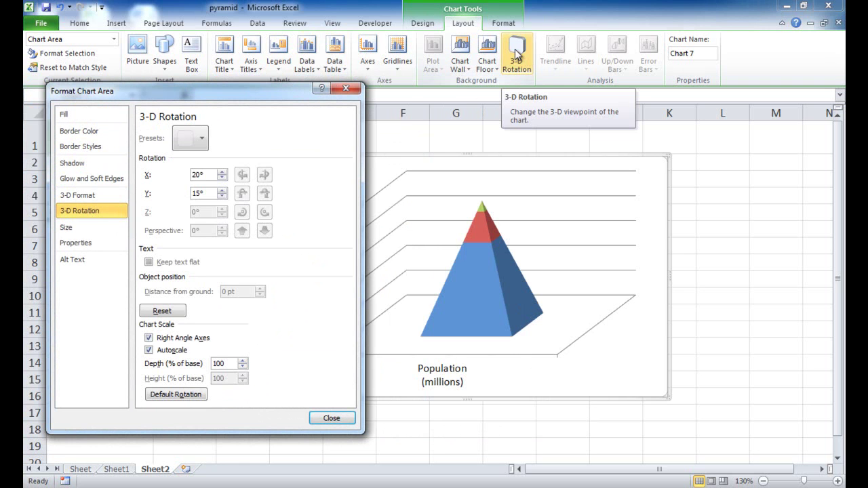
left_click(331, 418)
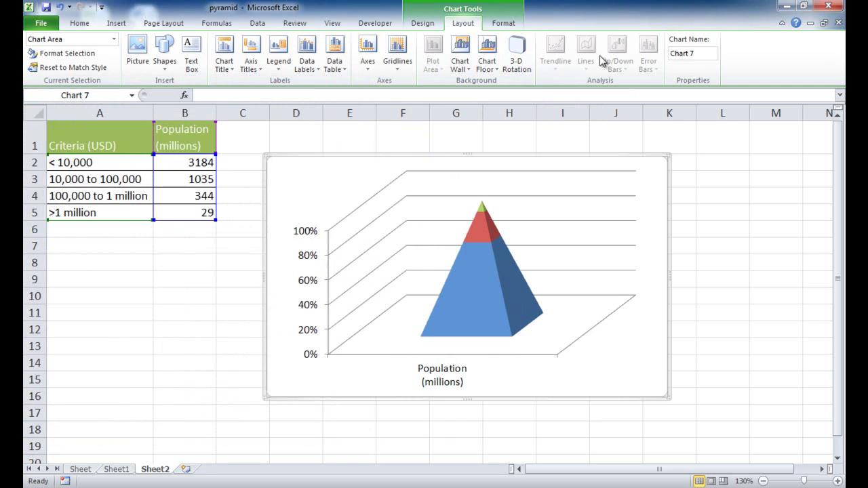
Set the chart's 3-D rotation to X 0° and Y 0° to show the pyramid as a flat triangle
left_click(521, 54)
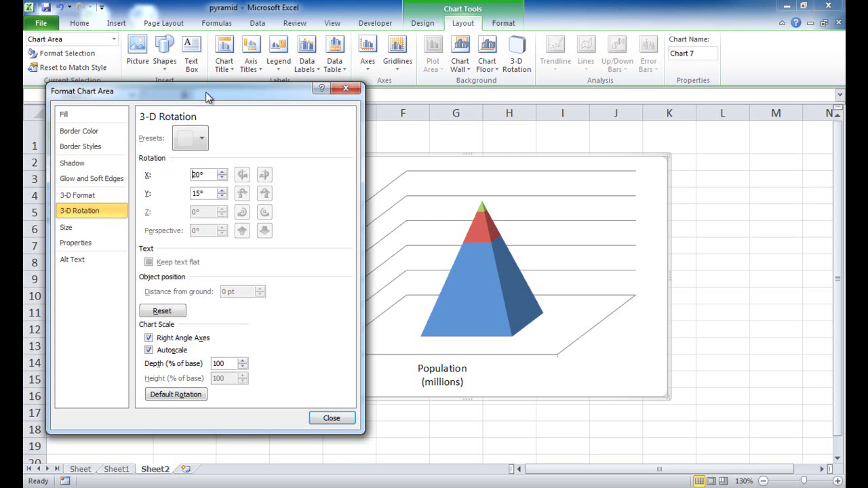
left_click_drag(211, 99, 207, 87)
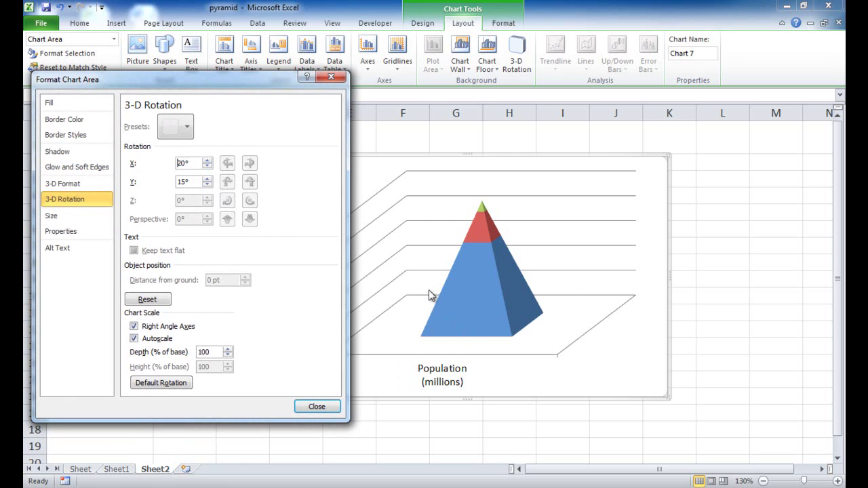
left_click(207, 163)
left_click(207, 163)
left_click(207, 163)
left_click(207, 163)
left_click(207, 163)
left_click(206, 167)
left_click(207, 167)
left_click(207, 167)
left_click(207, 167)
left_click(207, 167)
left_click(206, 167)
left_click(207, 167)
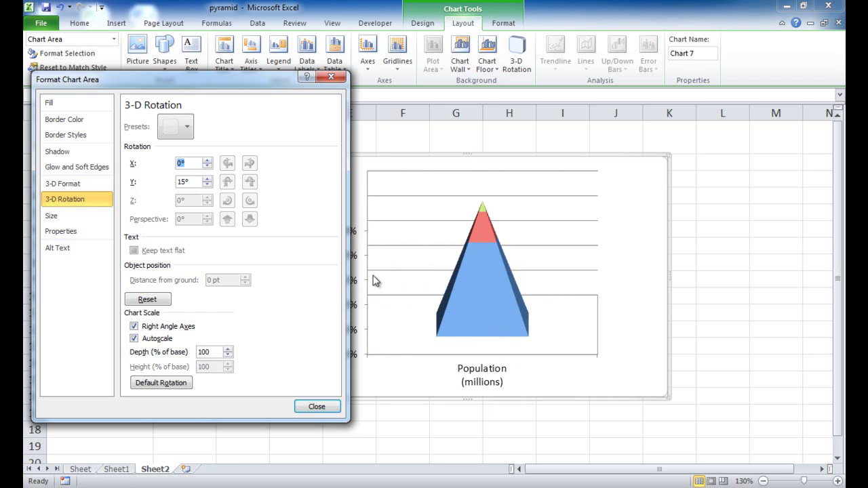
left_click_drag(206, 180, 207, 186)
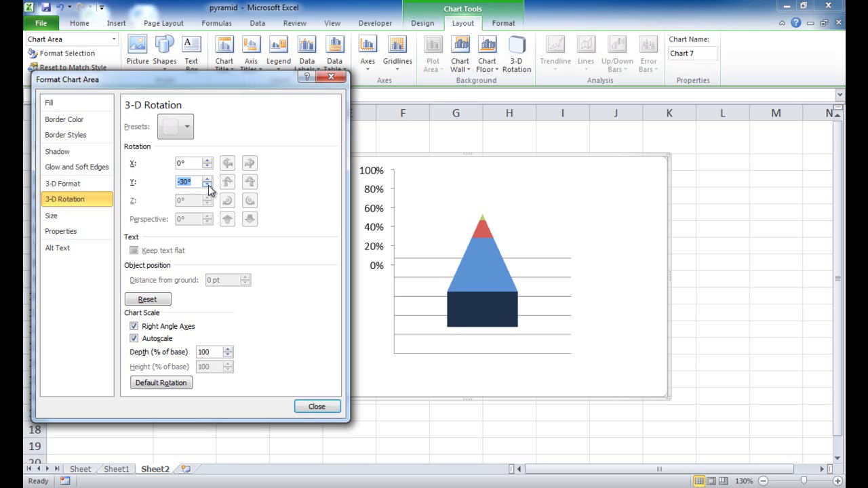
left_click_drag(208, 180, 208, 180)
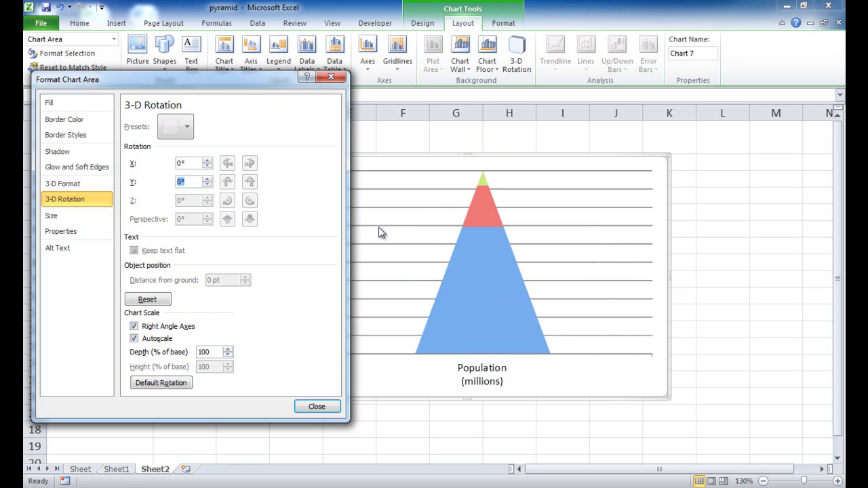
Turn off Autoscale for the chart and set its height to 30% of the base
left_click(134, 339)
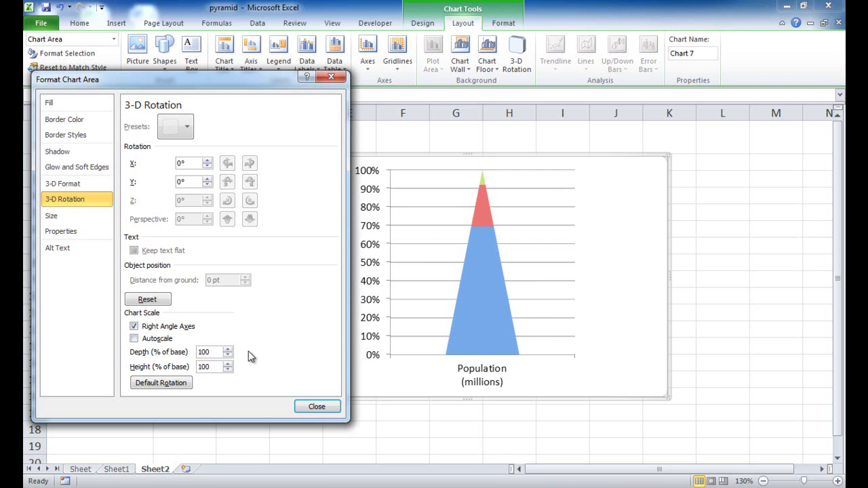
left_click(228, 364)
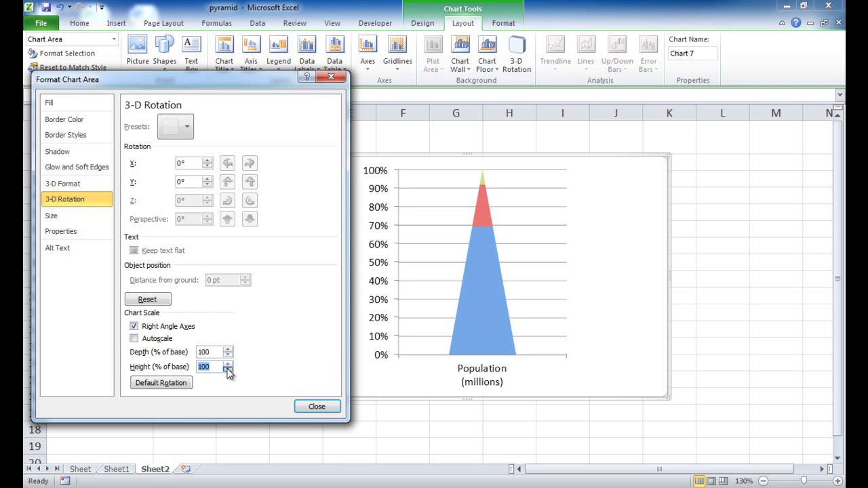
left_click(228, 370)
left_click(228, 371)
left_click(228, 371)
left_click(228, 371)
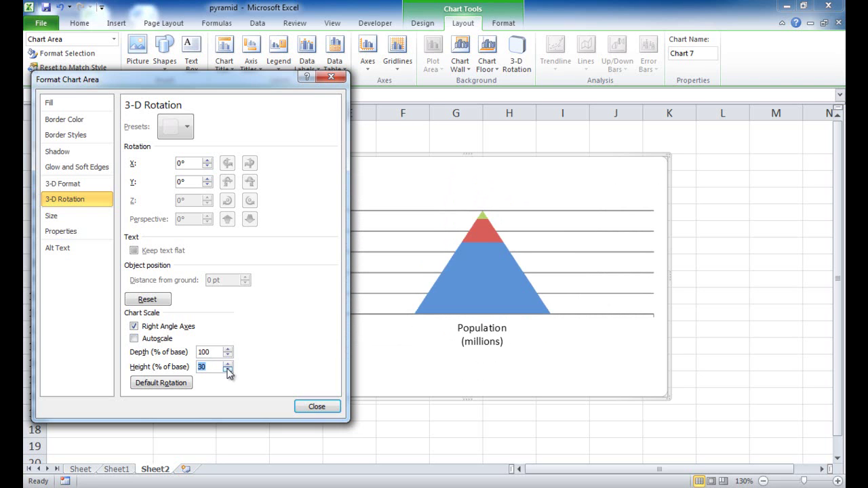
Set the chart's height to 40% of the base in its 3-D rotation settings, and delete the horizontal gridlines
left_click(228, 364)
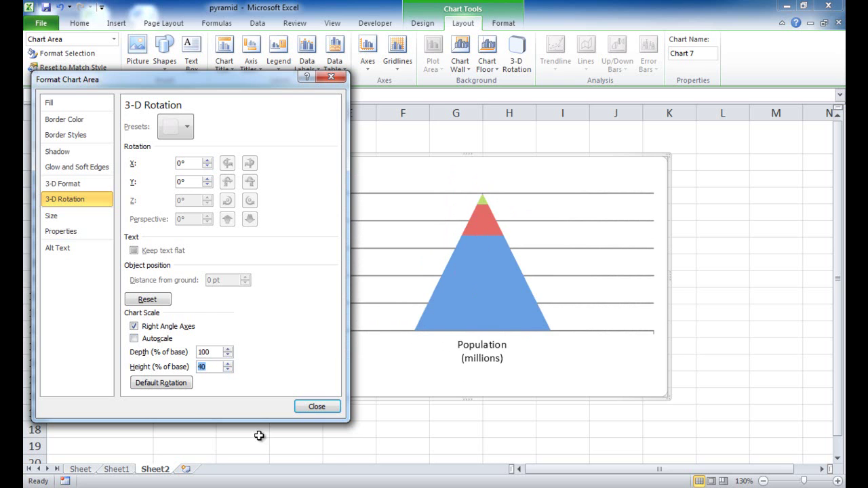
left_click(328, 408)
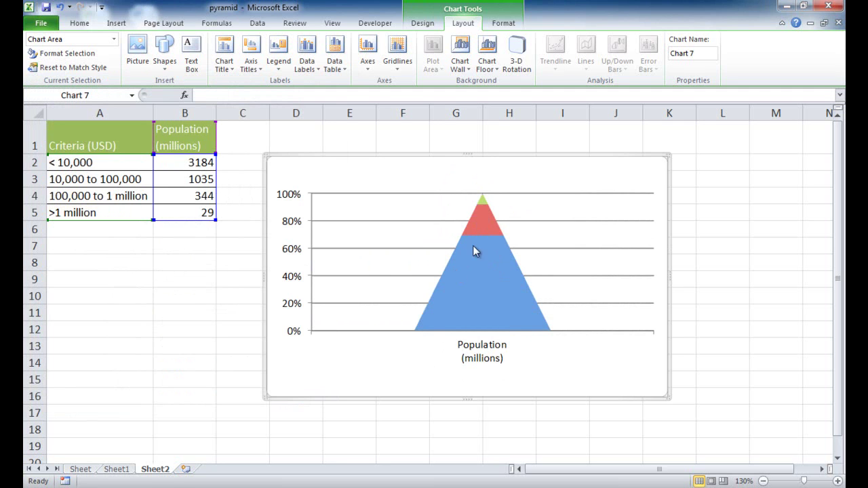
left_click(601, 249)
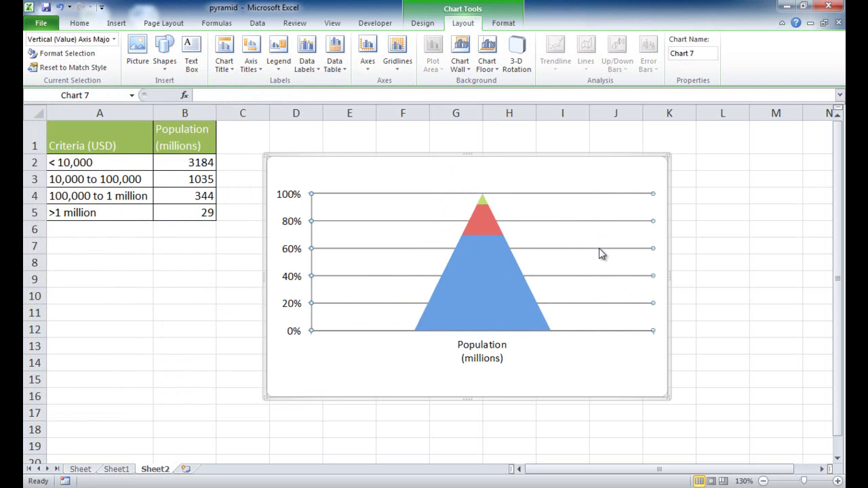
key("Delete")
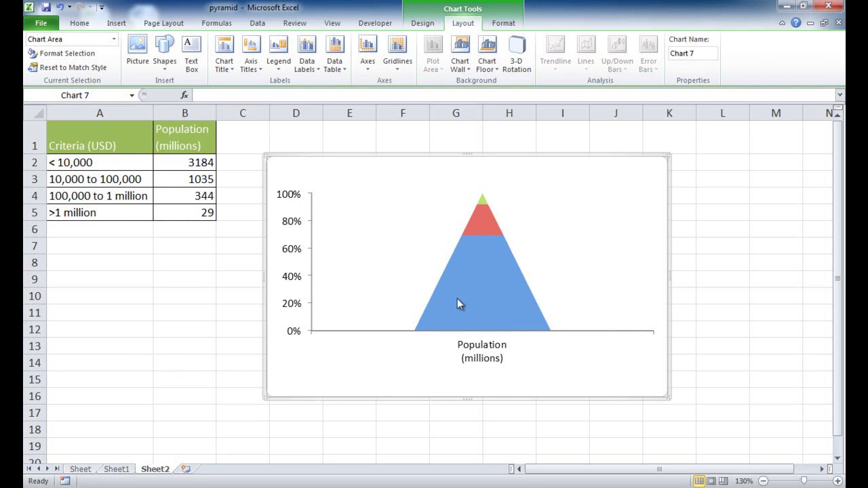
Add data labels to the "< 10,000" series at the pyramid's base
left_click(475, 280)
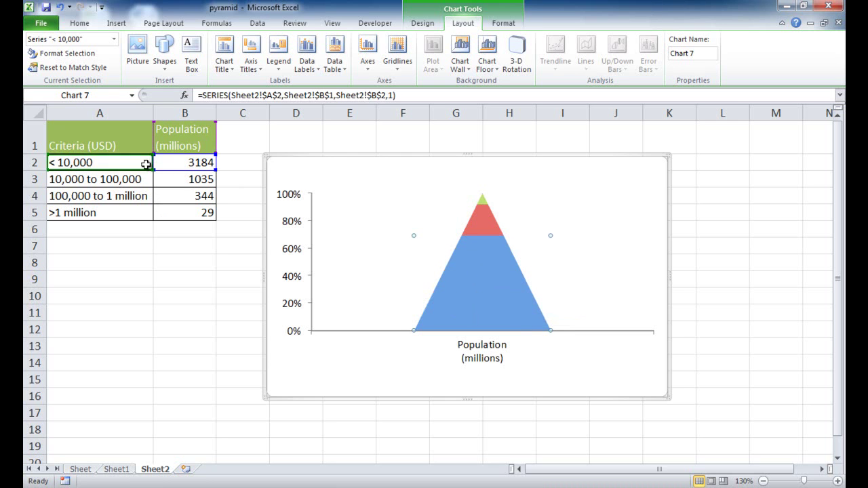
right_click(488, 288)
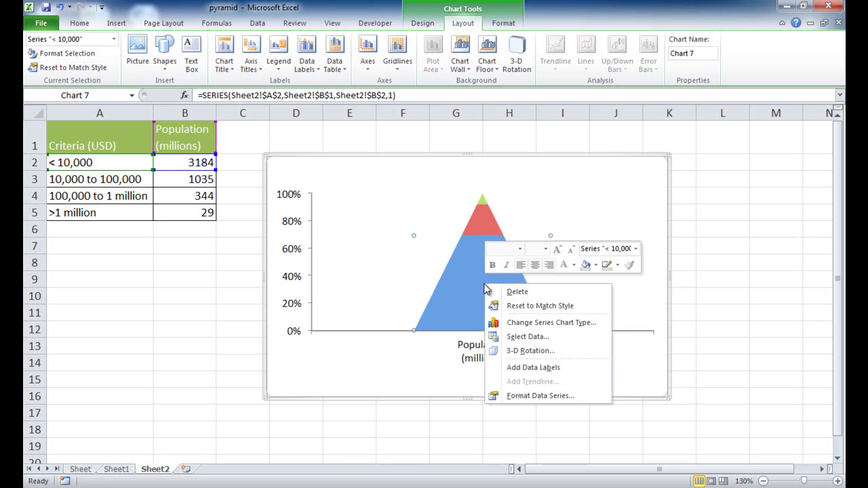
left_click(534, 367)
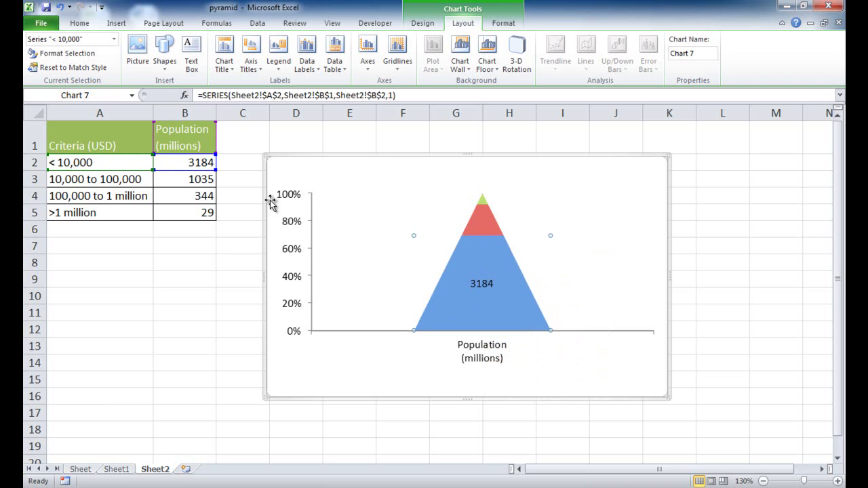
Set the "< 10,000" data label to show only the series name instead of the value
left_click(483, 285)
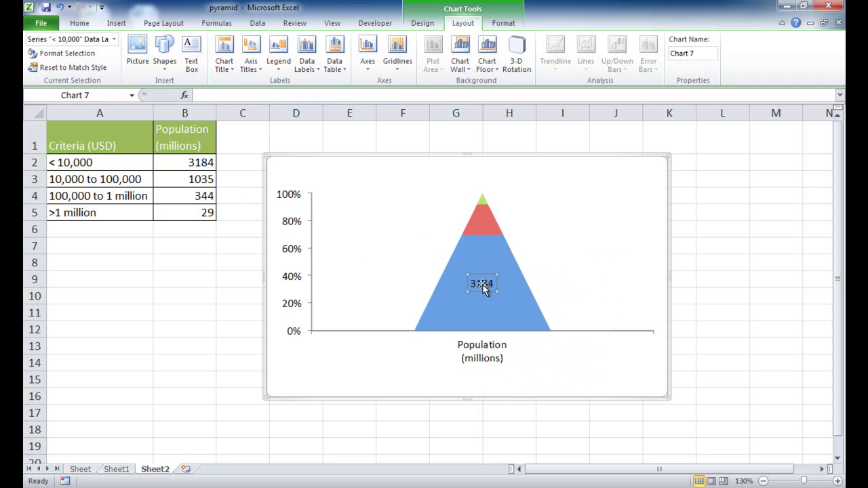
right_click(483, 285)
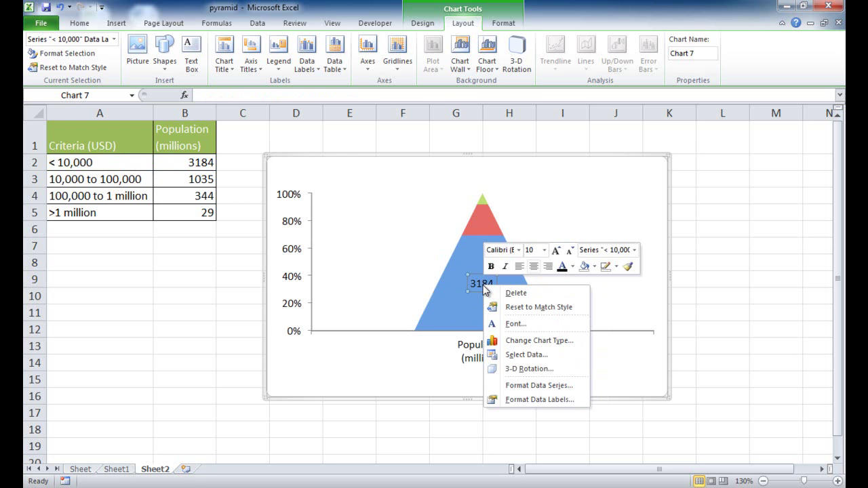
left_click(538, 400)
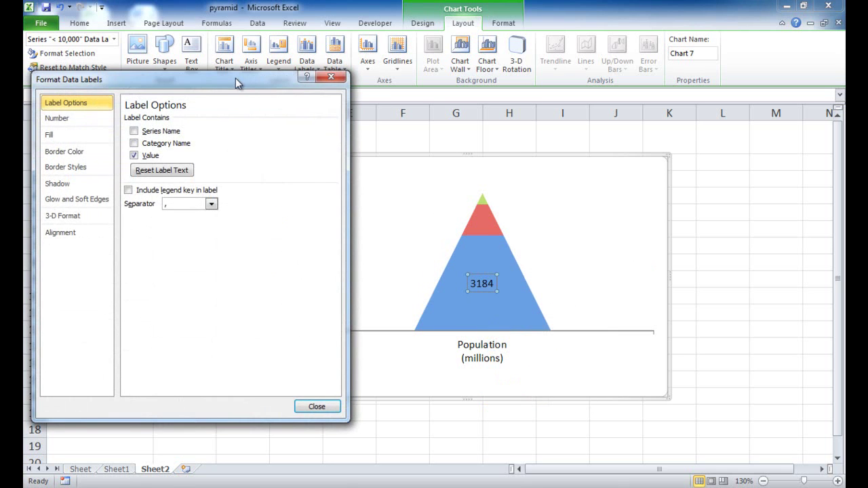
left_click_drag(236, 78, 251, 101)
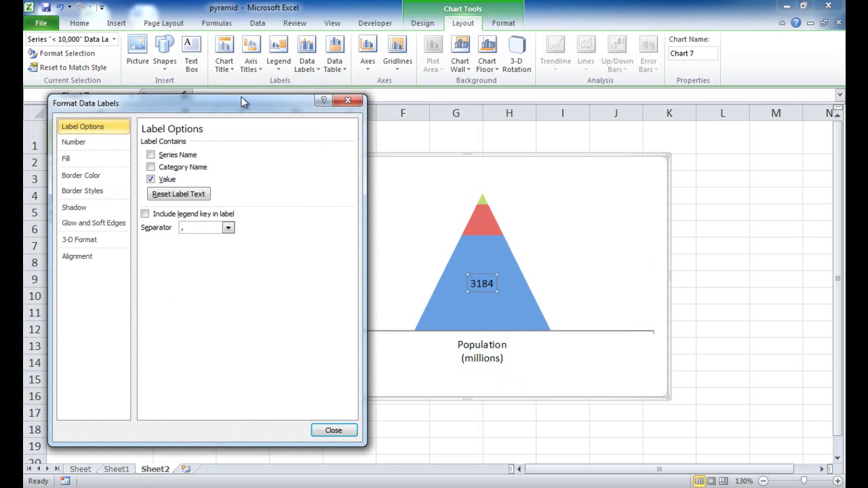
left_click_drag(229, 101, 694, 104)
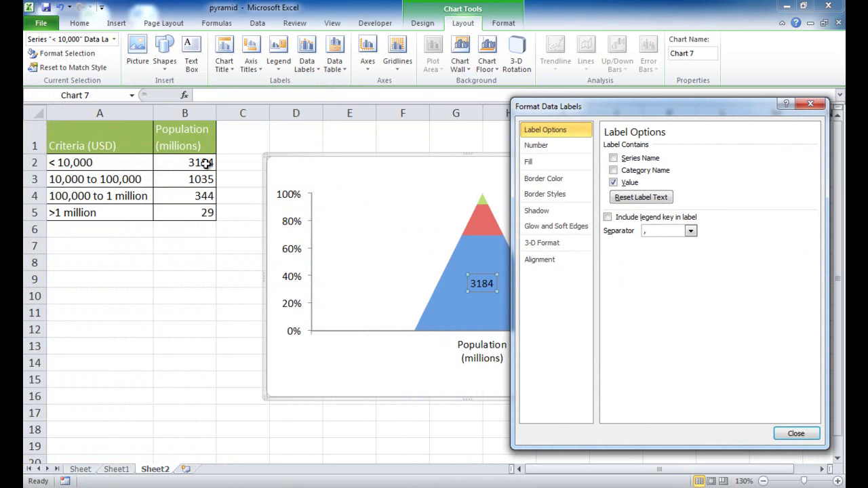
left_click(613, 171)
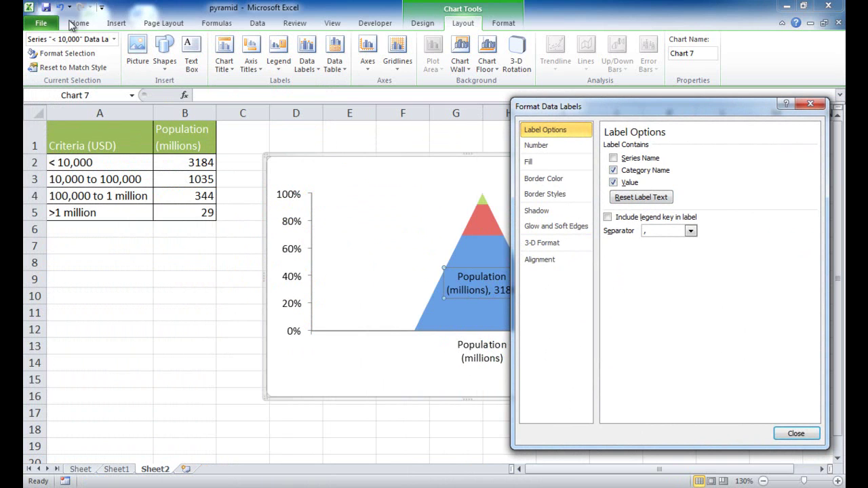
left_click(614, 170)
left_click(613, 158)
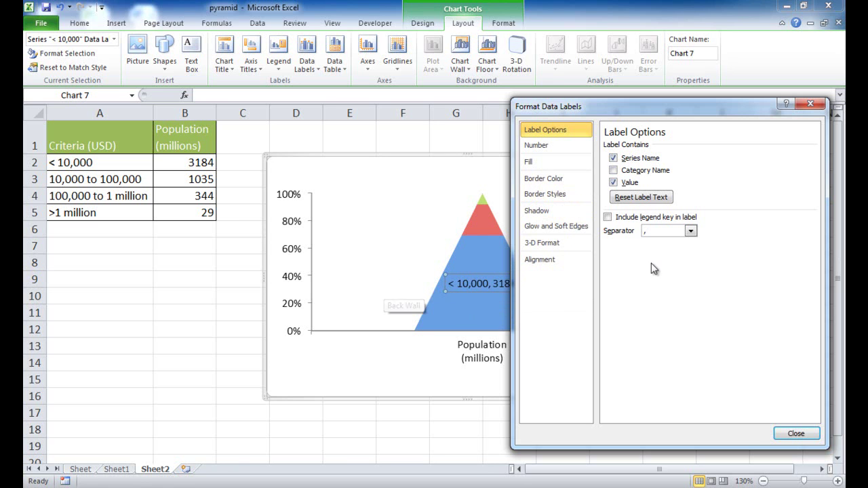
left_click(614, 183)
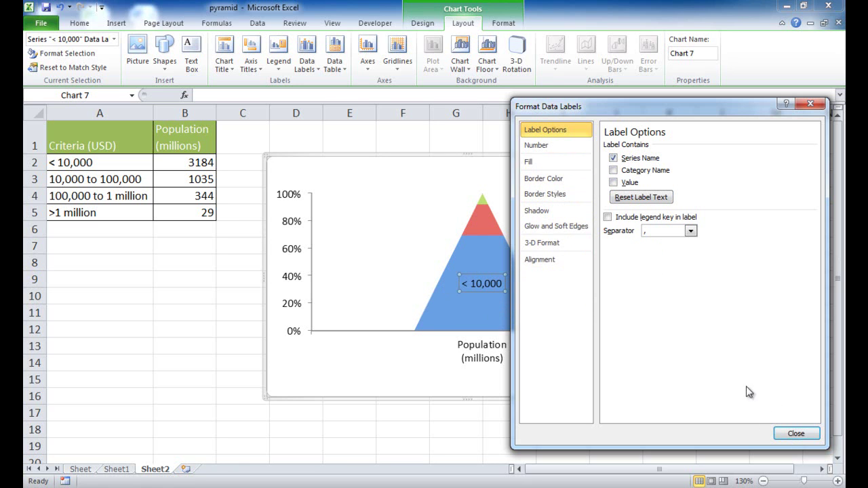
Add data labels to the "10,000 to 100,000" and "100,000 to 1 million" series
left_click(478, 224)
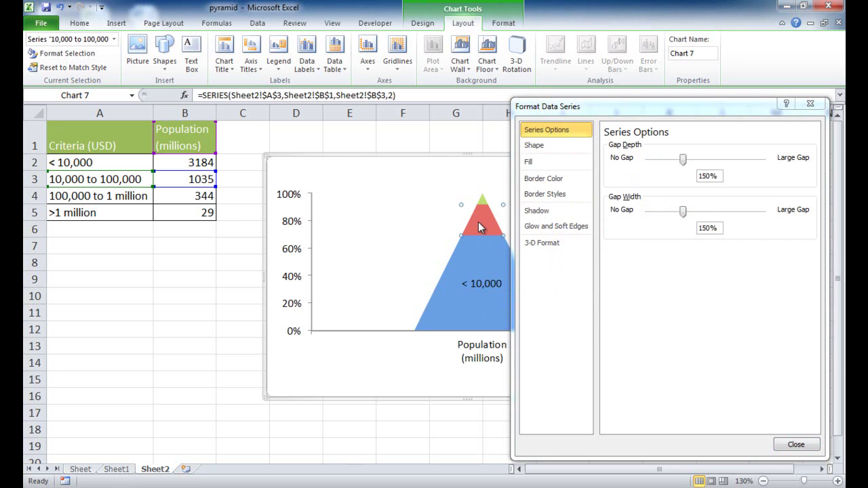
right_click(478, 221)
left_click(526, 306)
left_click(483, 203)
right_click(483, 202)
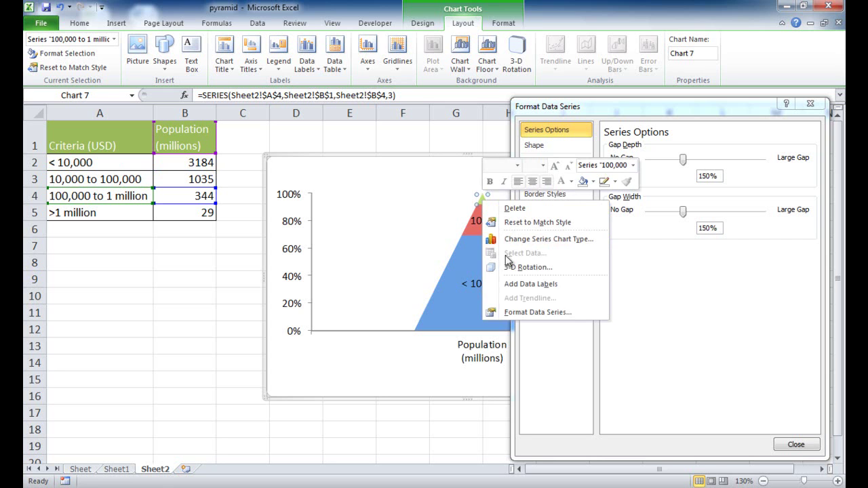
left_click(526, 285)
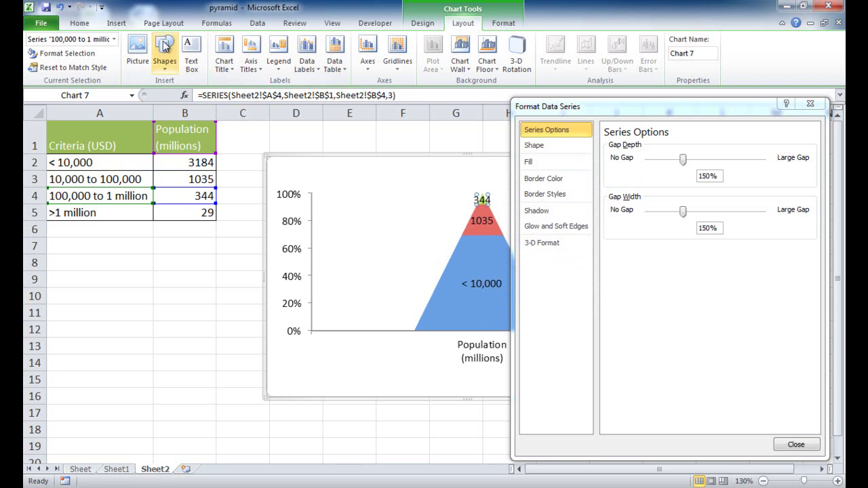
Select the ">1 million" series at the pyramid's tip and add data labels to it
left_click(114, 40)
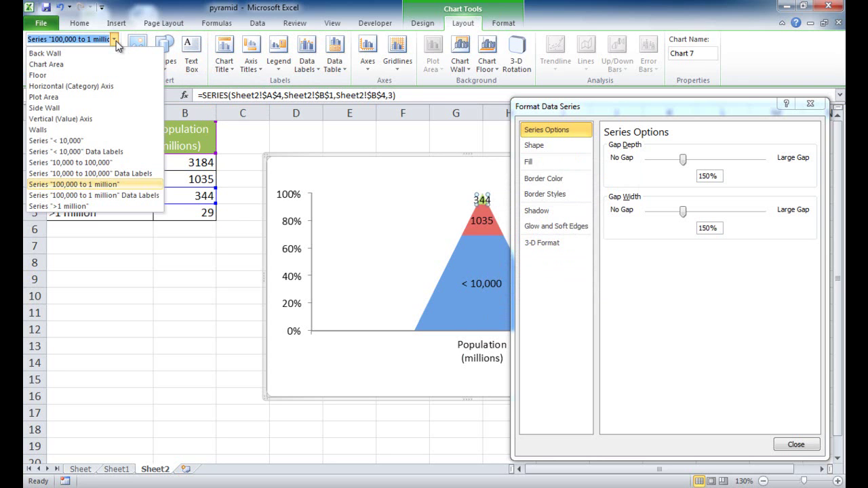
left_click(114, 206)
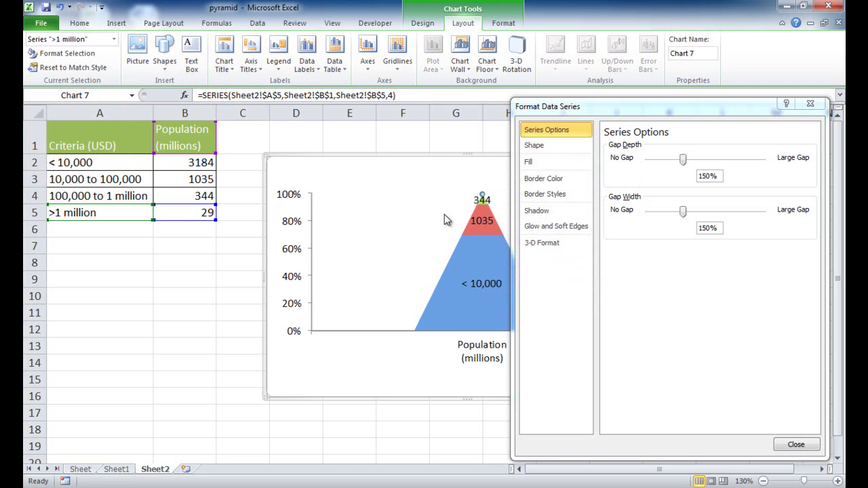
right_click(483, 195)
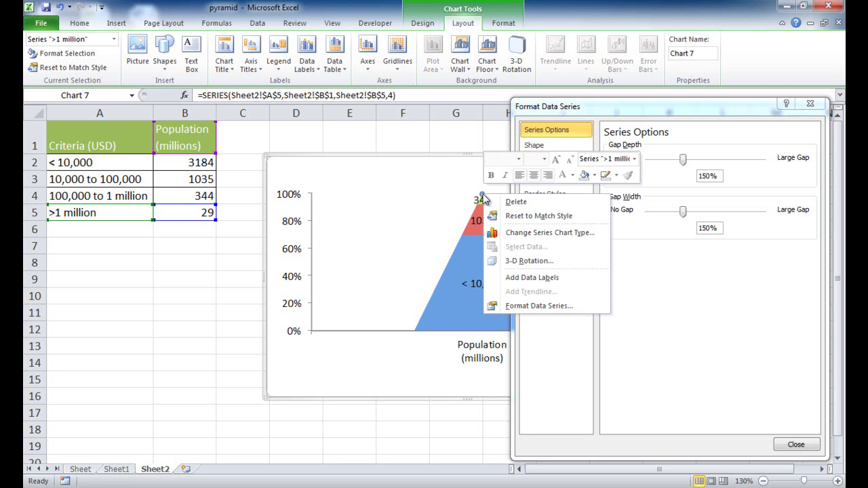
left_click(528, 278)
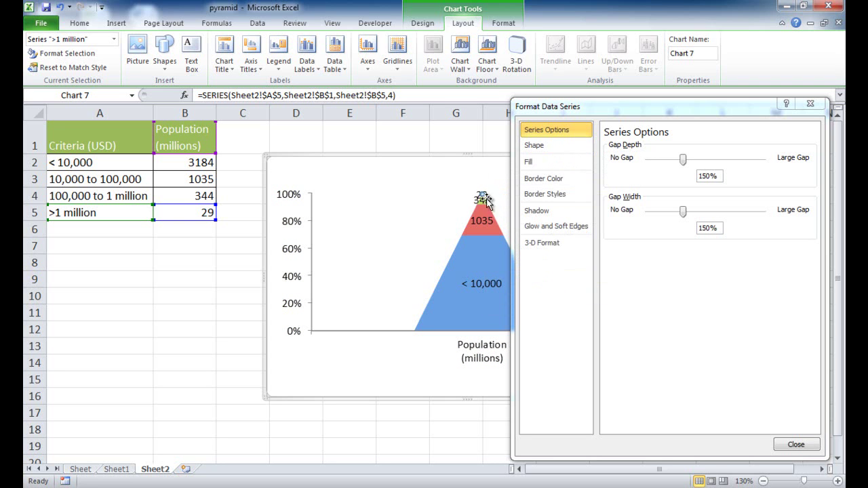
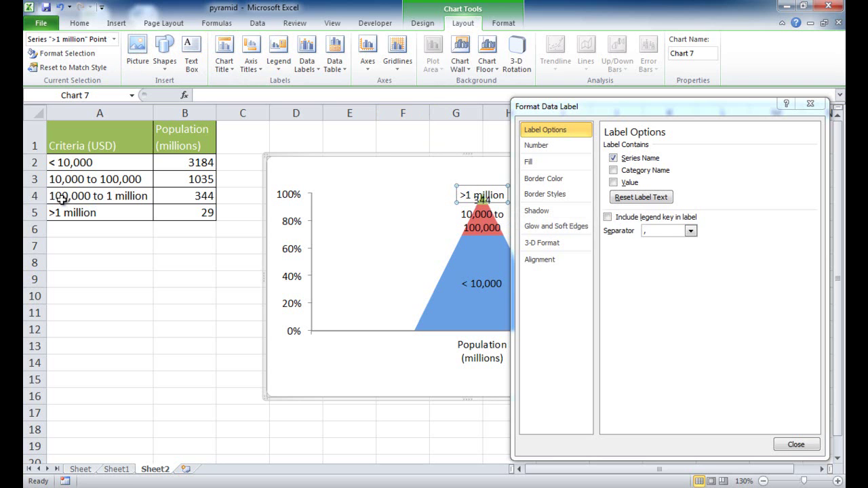
Set the "100,000 to 1 million" data labels to show only the series name, and close the label settings
left_click(114, 38)
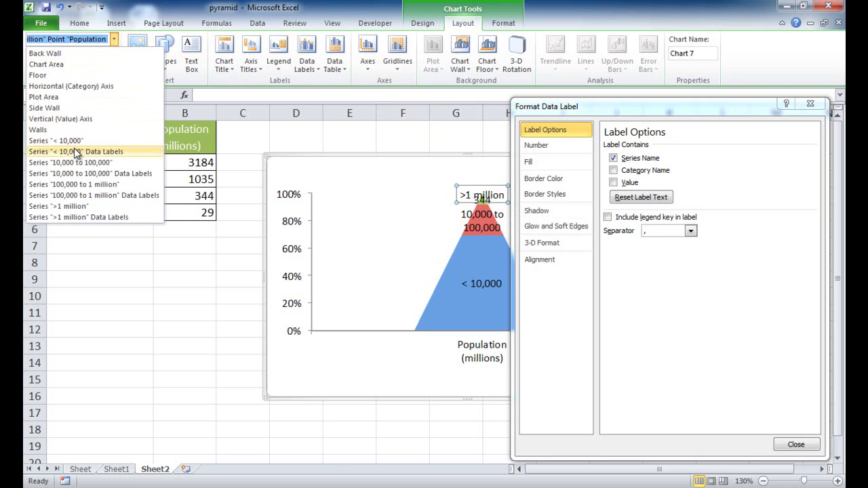
left_click(121, 195)
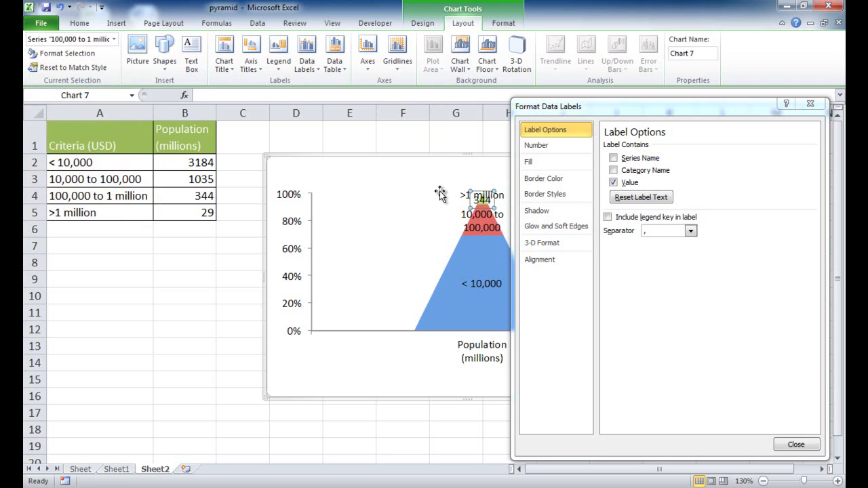
left_click(613, 158)
left_click(613, 182)
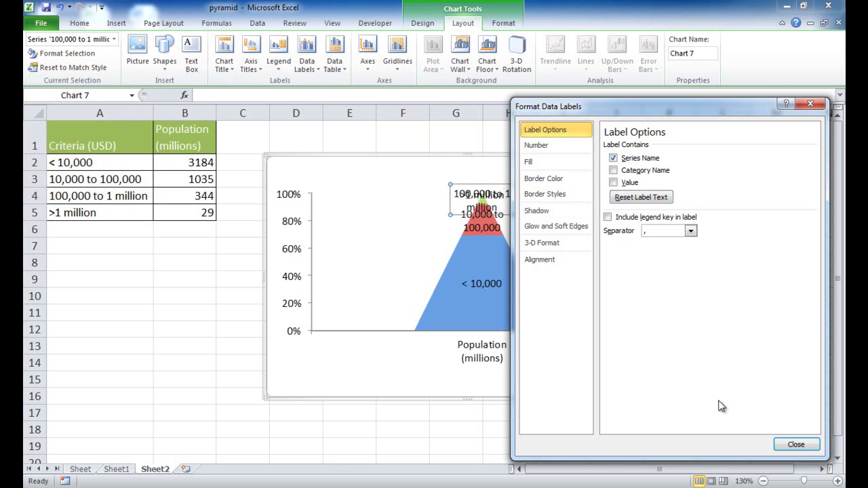
left_click(813, 446)
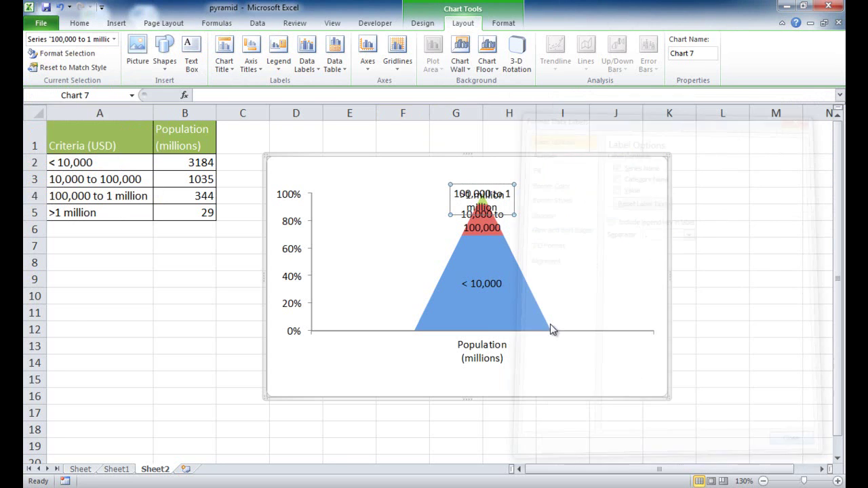
Move the "< 10,000" and "10,000 to 100,000" labels out of the pyramid to its left side, each level with its layer
left_click(480, 284)
left_click_drag(489, 277, 409, 274)
left_click(488, 226)
left_click_drag(489, 226, 410, 211)
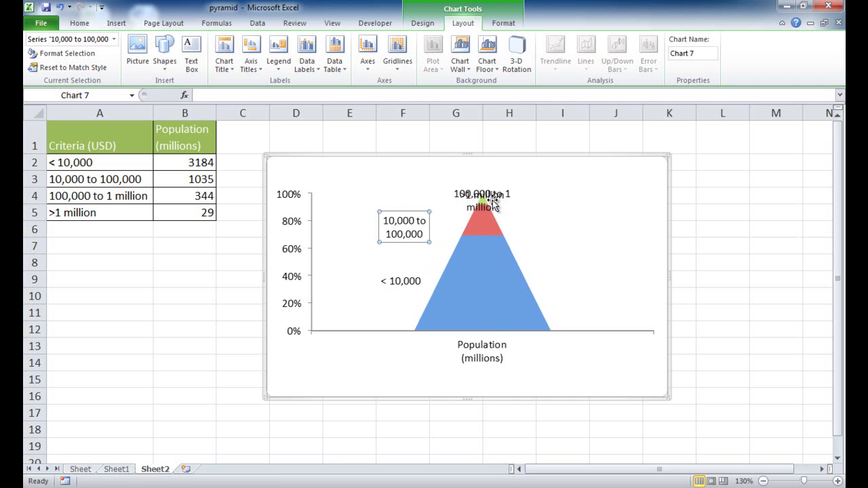
Move the ">1 million" label away from the pyramid's tip to the blank area at its upper right
left_click(483, 195)
left_click(471, 194)
left_click_drag(471, 194, 402, 186)
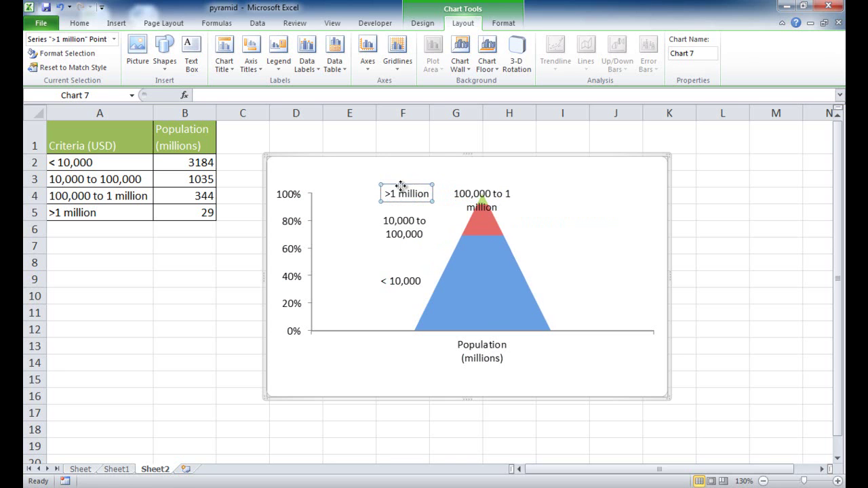
left_click(494, 197)
left_click(484, 195)
left_click(427, 192)
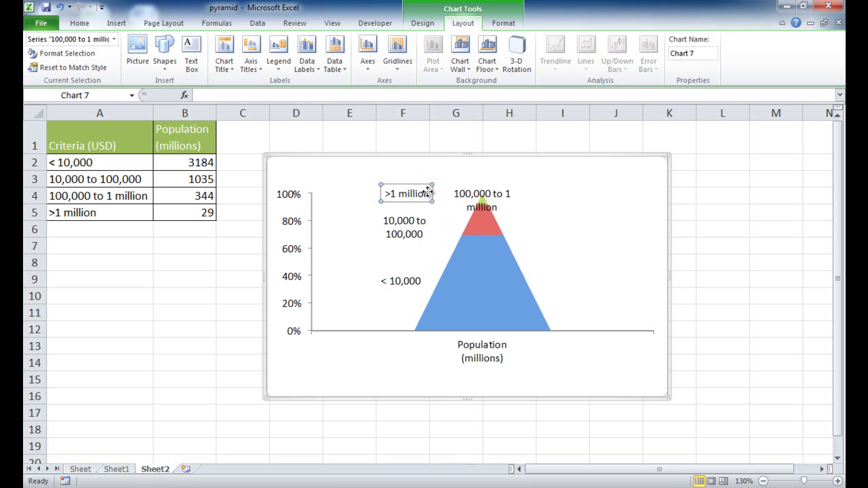
left_click_drag(429, 195, 591, 177)
Move the "100,000 to 1 million" label to the left of the pyramid's tip, above the "10,000 to 100,000" label
left_click(480, 197)
left_click_drag(481, 196, 450, 188)
left_click(423, 176)
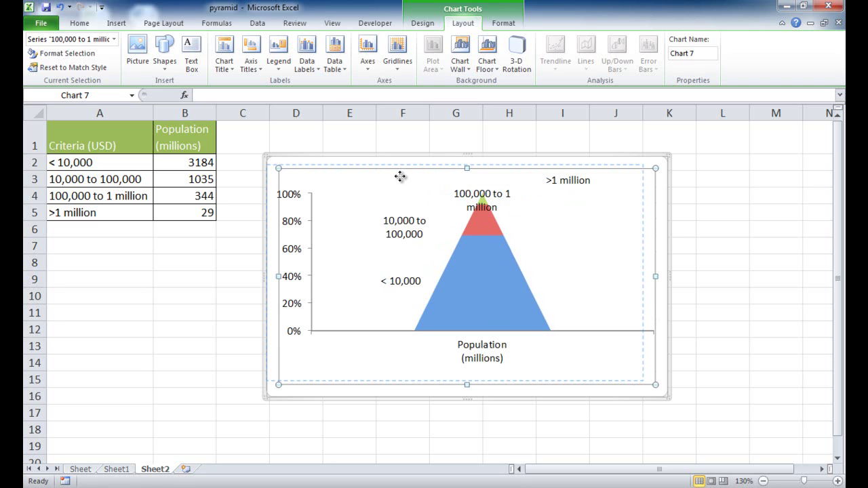
left_click_drag(400, 178, 413, 192)
left_click(468, 191)
left_click_drag(468, 190, 398, 179)
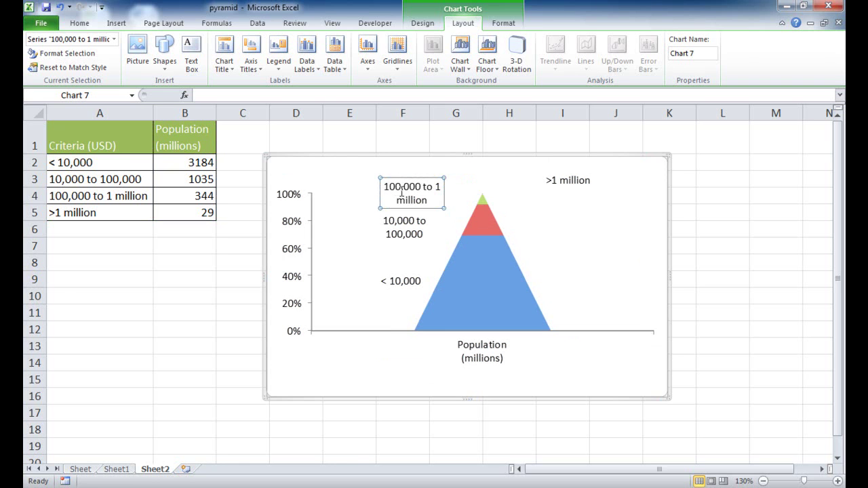
Reduce the font size of the "< 10,000" data label to 7
left_click(405, 283)
right_click(406, 284)
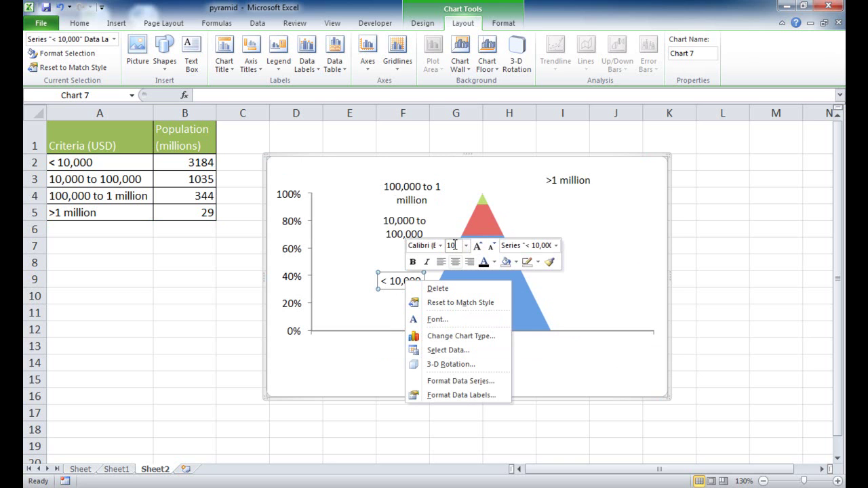
left_click(494, 249)
left_click(493, 248)
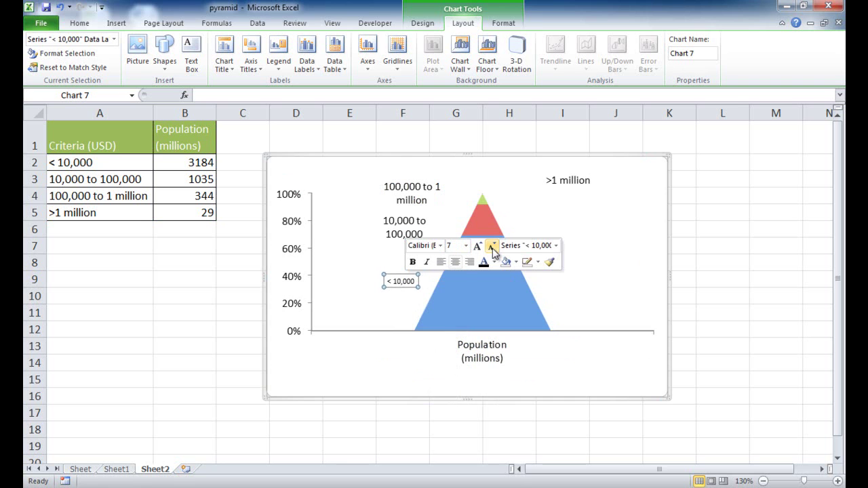
Reduce the font size of the "10,000 to 100,000" data label to 7
left_click(398, 230)
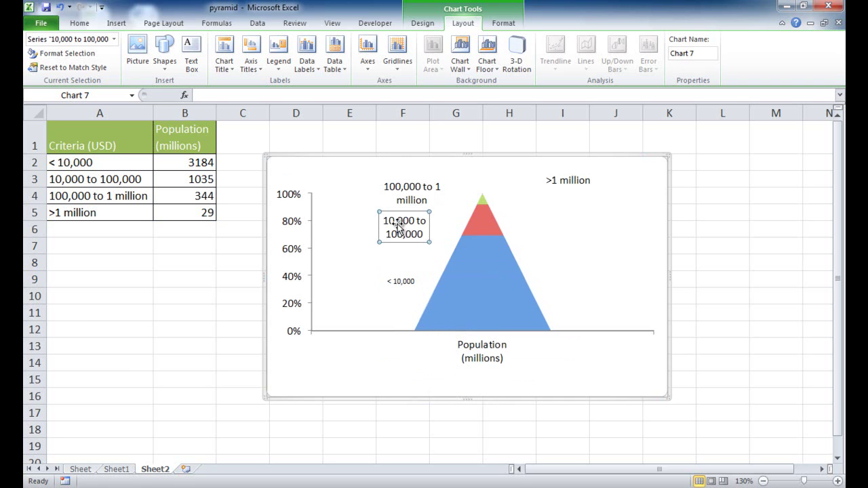
right_click(399, 230)
left_click(484, 191)
left_click(485, 191)
left_click(484, 191)
Reduce the font size of the "100,000 to 1 million" data label to 7
left_click(391, 189)
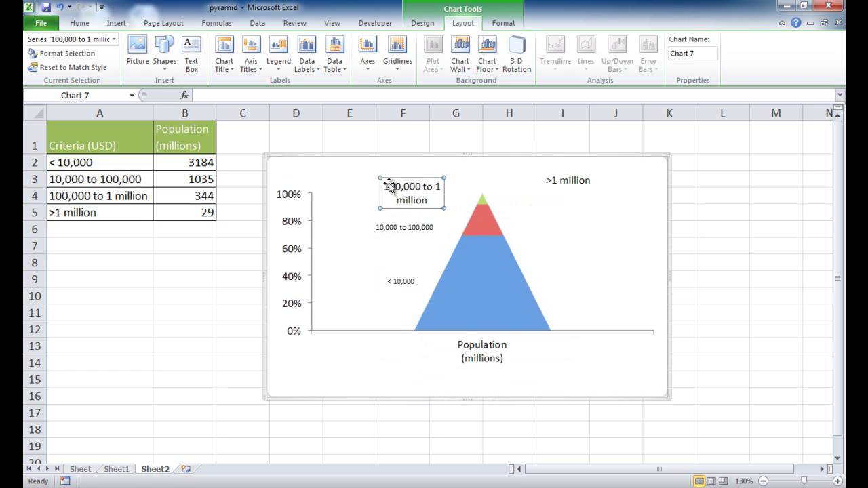
right_click(391, 187)
left_click(477, 148)
left_click(476, 148)
left_click(477, 149)
Reduce the font size of the ">1 million" data label to 7
right_click(568, 183)
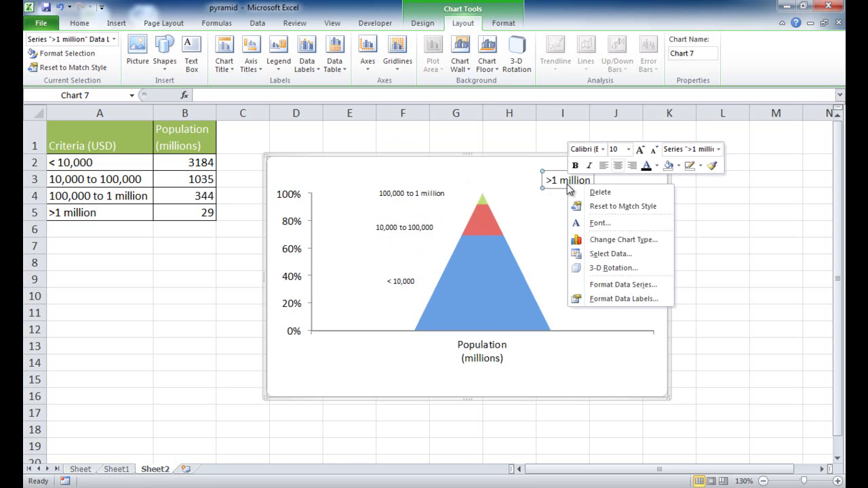
left_click(653, 154)
left_click(653, 154)
left_click(653, 153)
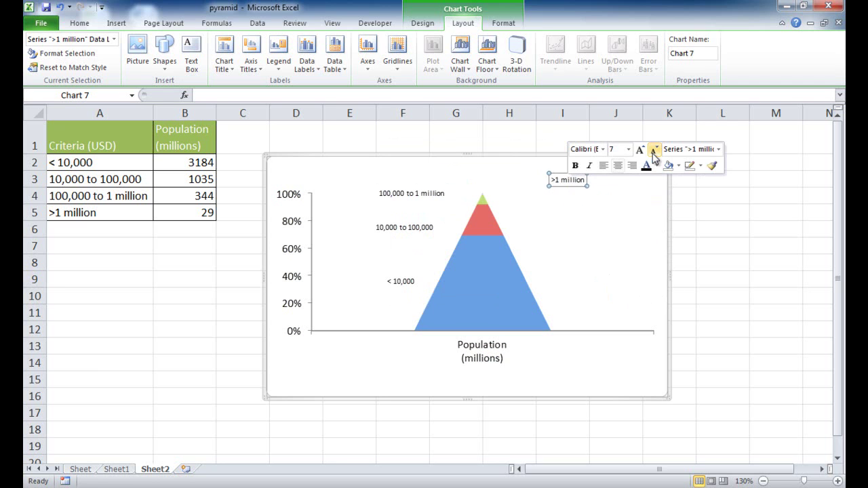
left_click(554, 222)
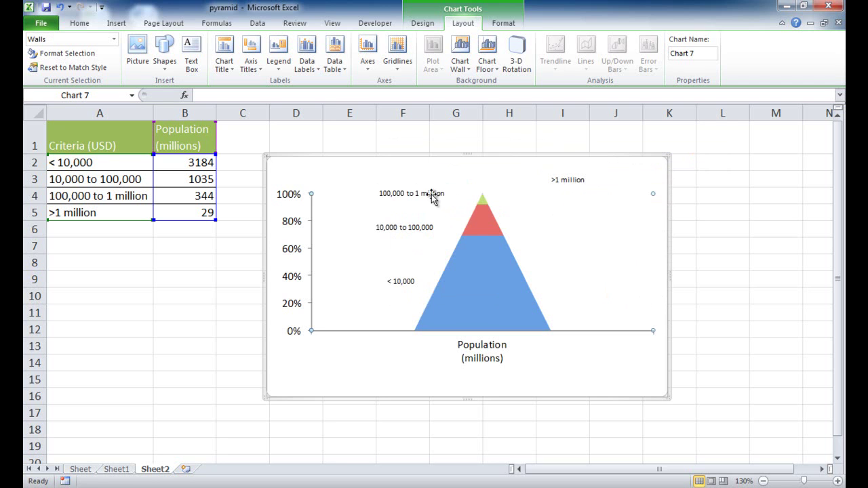
Reposition the "10,000 to 100,000", "< 10,000" and "100,000 to 1 million" labels so their left edges roughly line up beside their layers
left_click_drag(414, 226, 430, 211)
left_click(410, 281)
left_click_drag(410, 282, 405, 271)
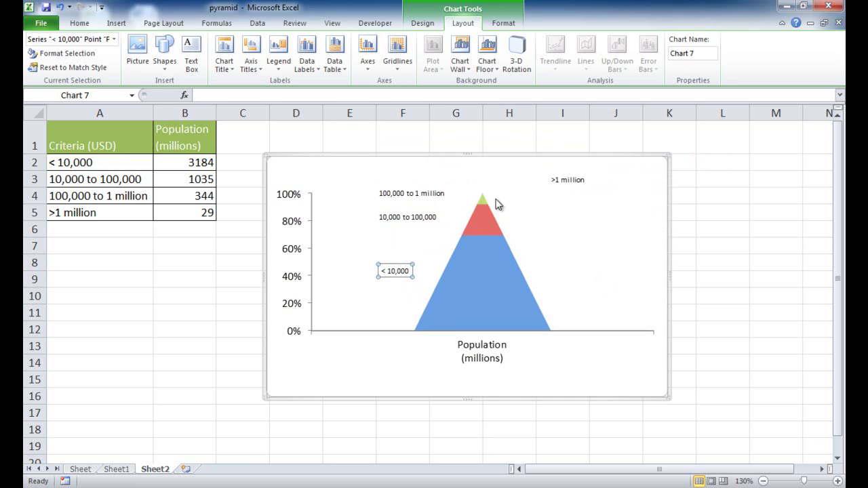
left_click(439, 196)
left_click_drag(430, 194, 427, 202)
left_click(577, 180)
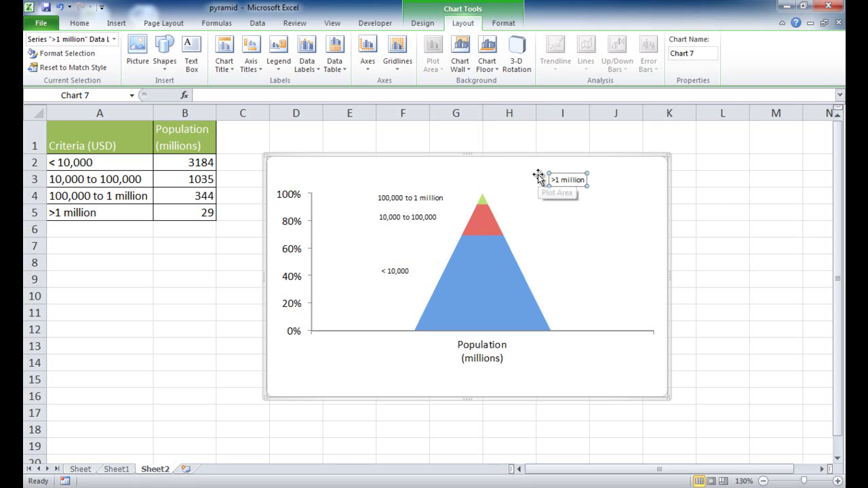
Copy the label formulas in B9:B12 of Sheet1 into the same cells on Sheet2
left_click(119, 470)
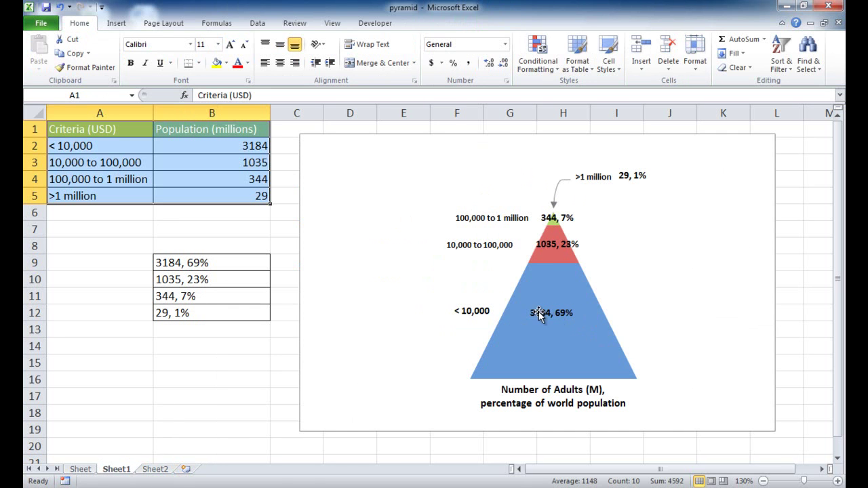
left_click(194, 262)
key("ctrl+shift+Down")
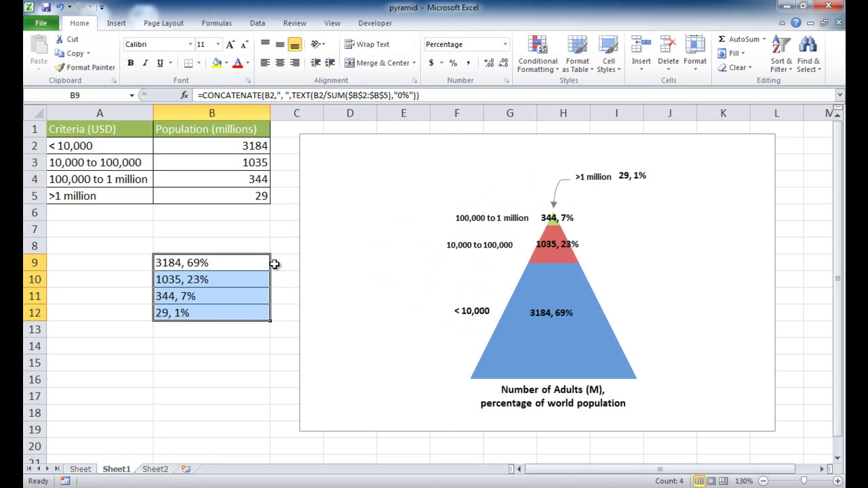
key("ctrl+c")
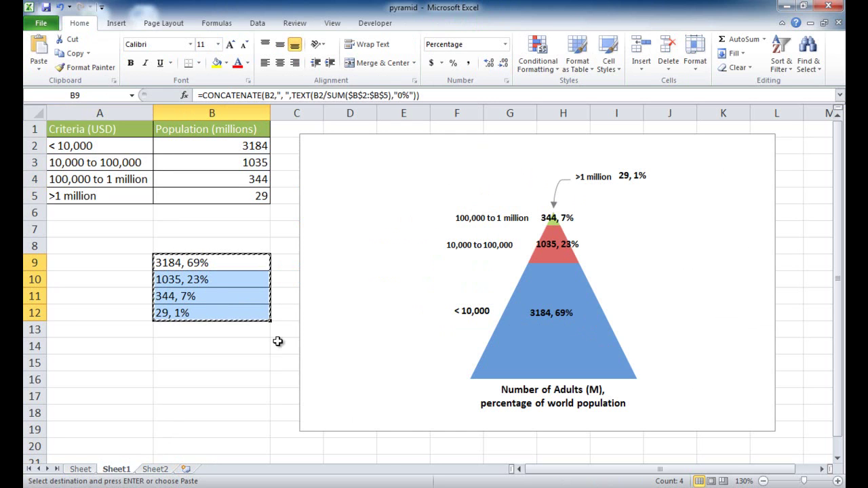
left_click(161, 470)
left_click(182, 275)
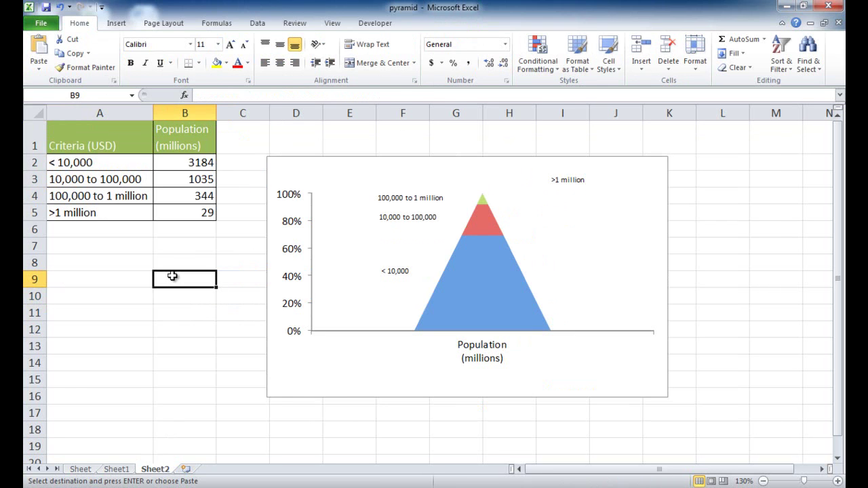
key("ctrl+v")
Examine the CONCATENATE formulas in B9:B12 and the population value in B2 they draw on
left_click(175, 279)
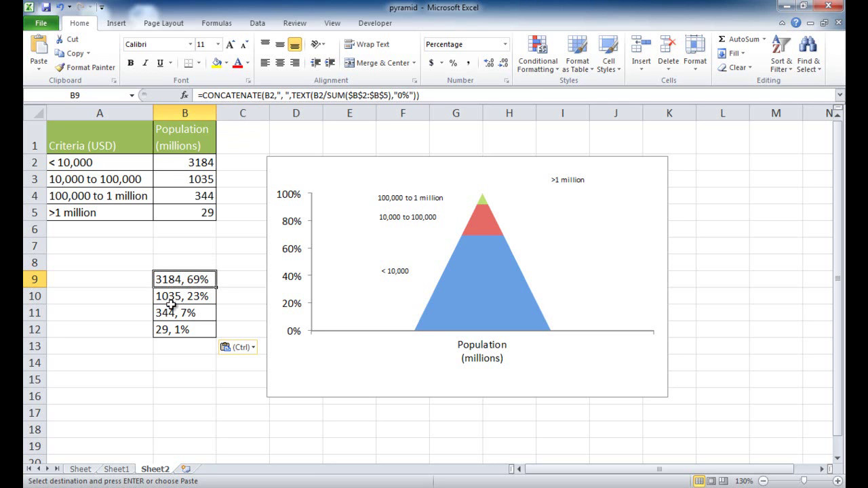
left_click(188, 294)
left_click(185, 313)
left_click(186, 330)
left_click(188, 281)
left_click(189, 170)
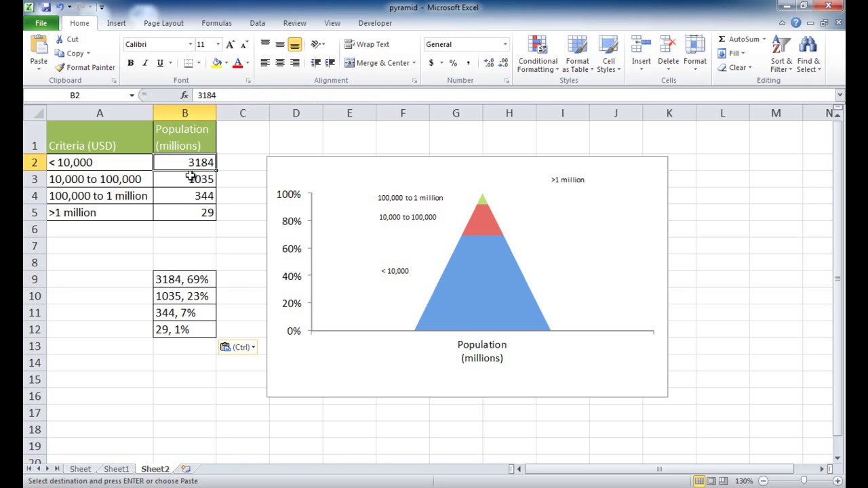
Evaluate the CONCATENATE formula in B9 part by part to its final result, and close the evaluation
left_click(194, 284)
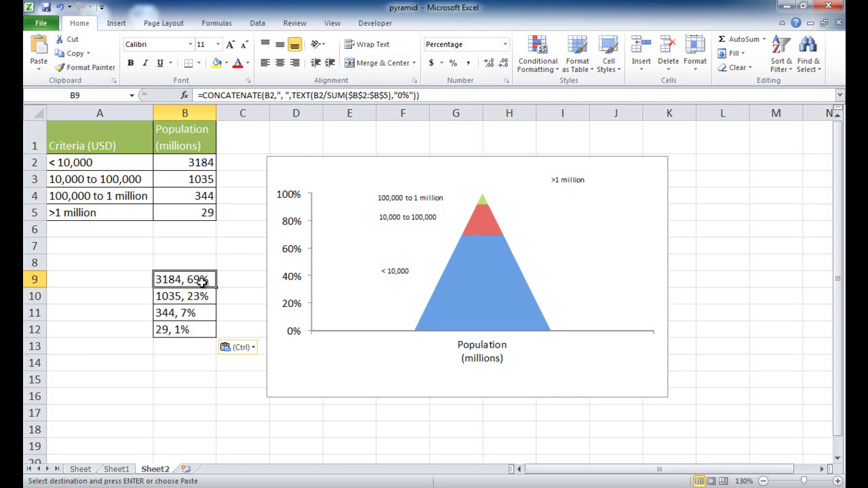
key("alt")
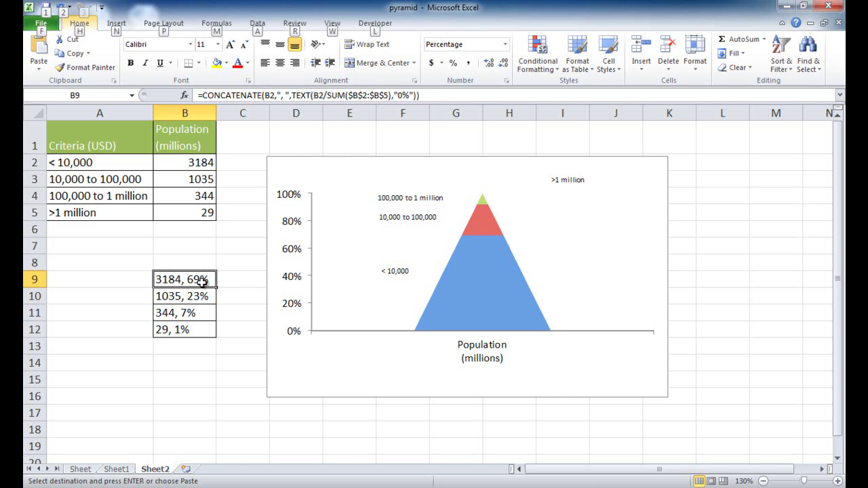
key("t")
key("f")
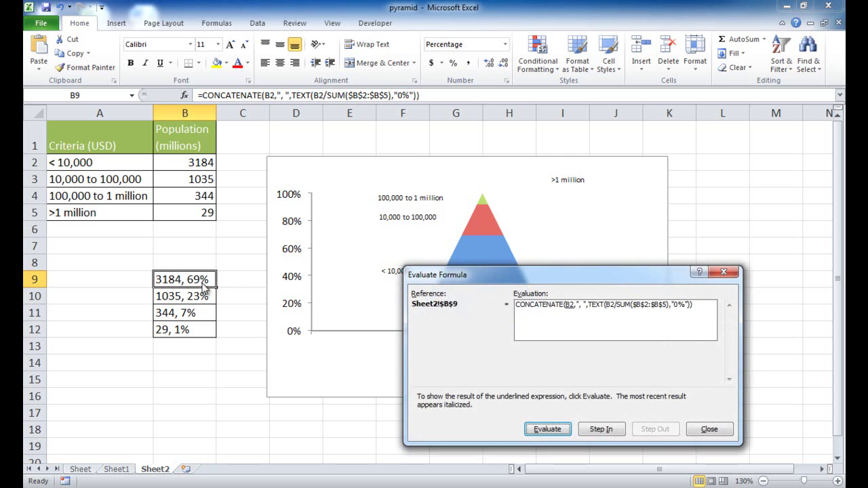
left_click_drag(551, 279, 589, 249)
left_click_drag(534, 252, 453, 270)
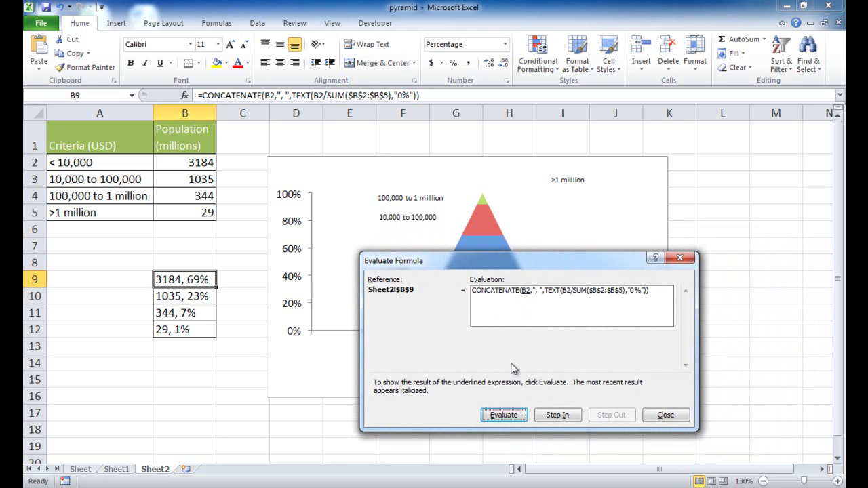
left_click(519, 415)
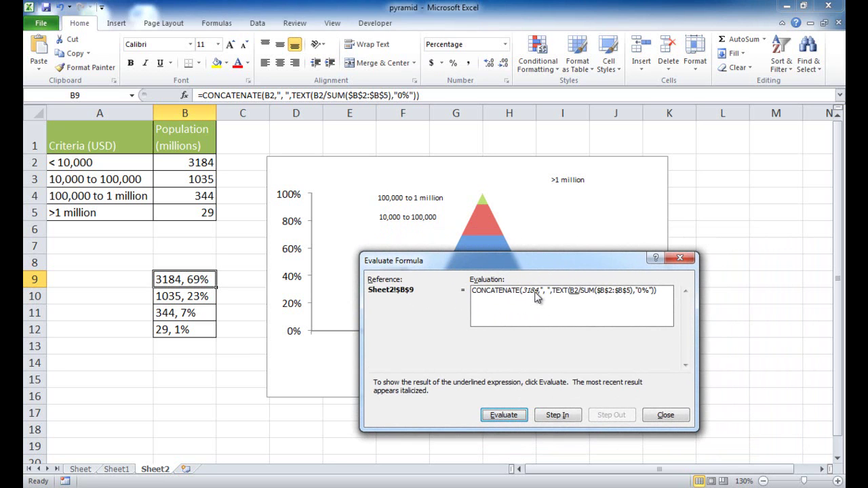
left_click(512, 416)
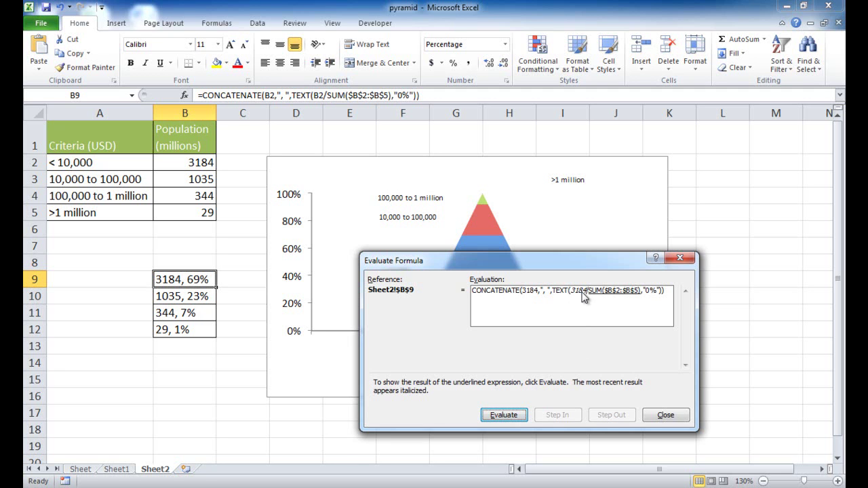
left_click(517, 416)
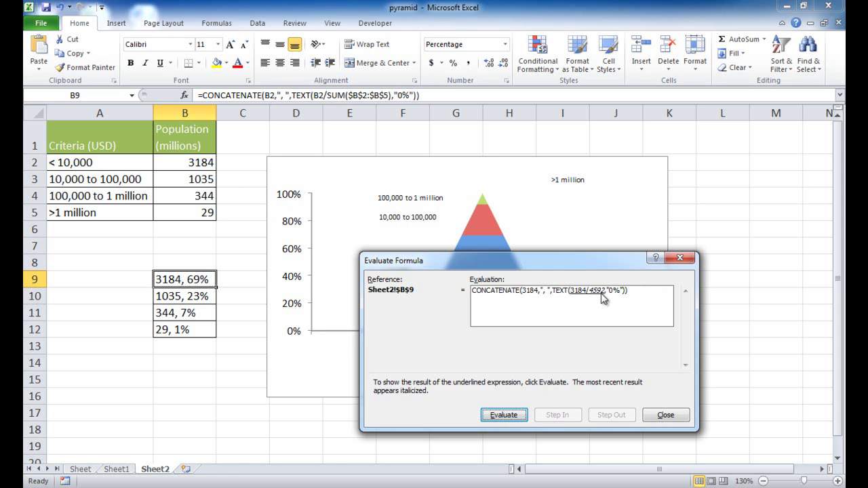
left_click(519, 416)
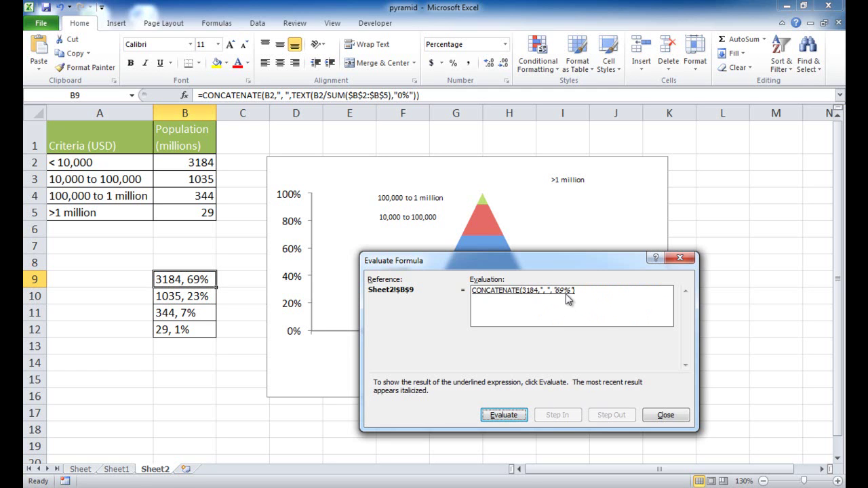
left_click(508, 416)
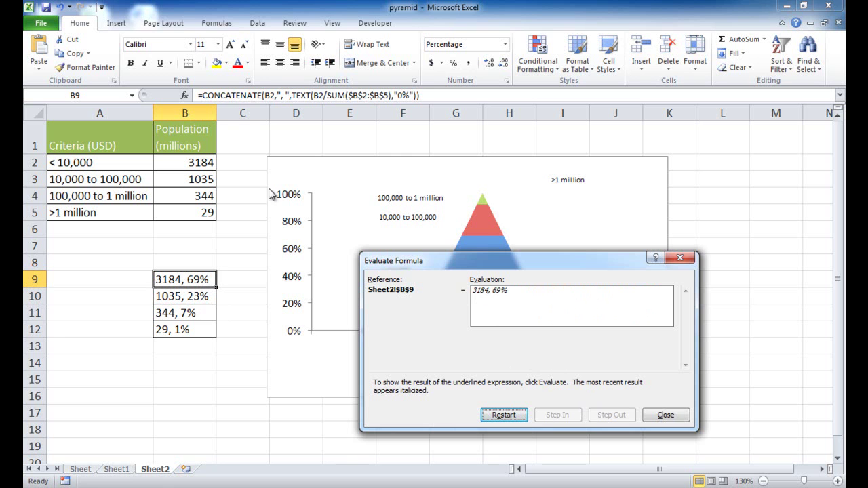
left_click(672, 420)
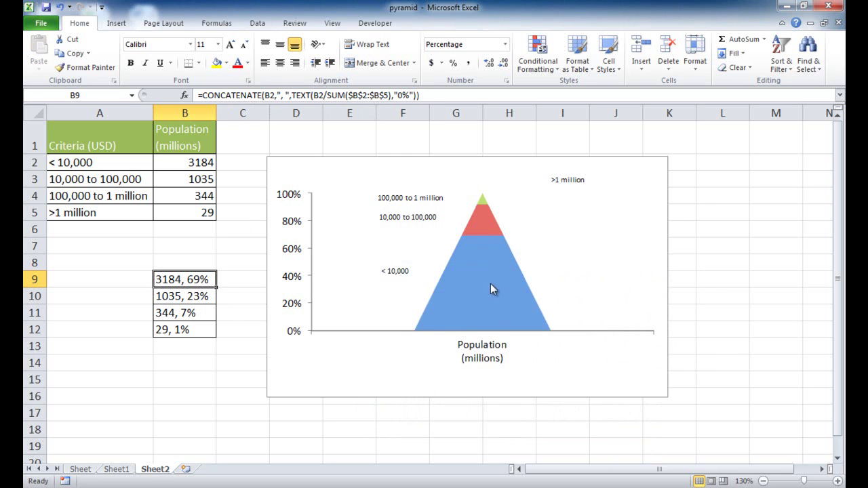
Insert a text box on the blue layer of the pyramid and link its text to cell B9
left_click(116, 25)
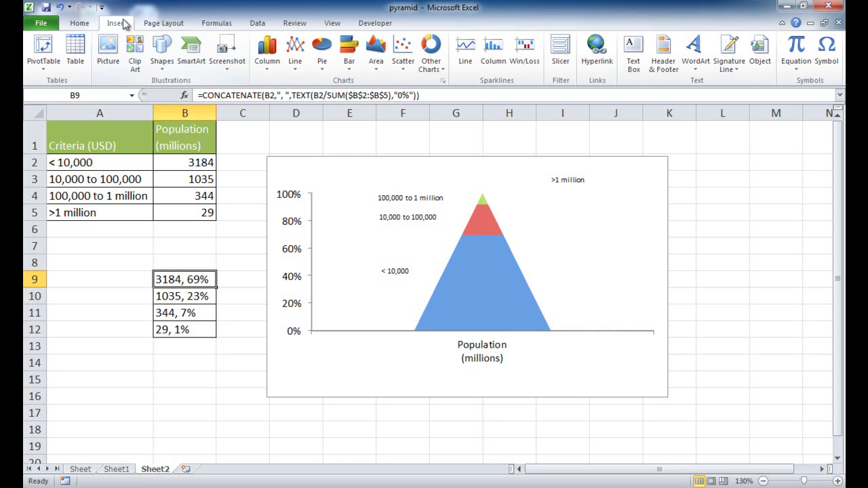
left_click(633, 55)
left_click_drag(481, 296, 510, 299)
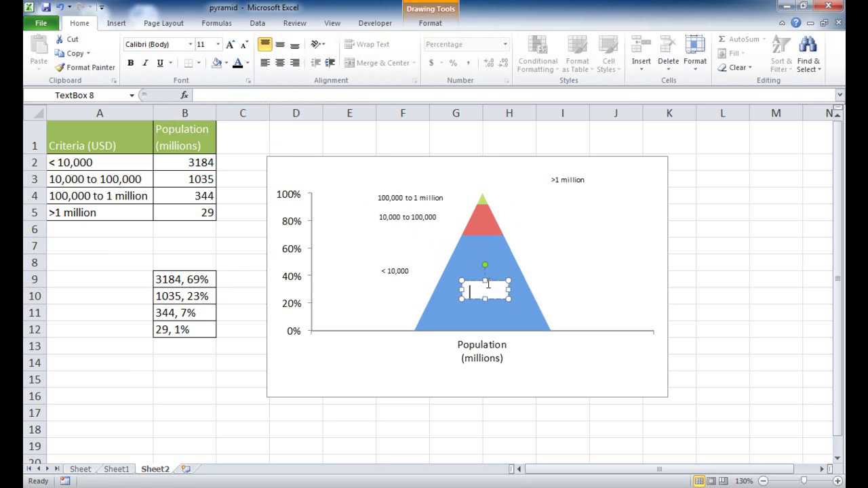
left_click(209, 95)
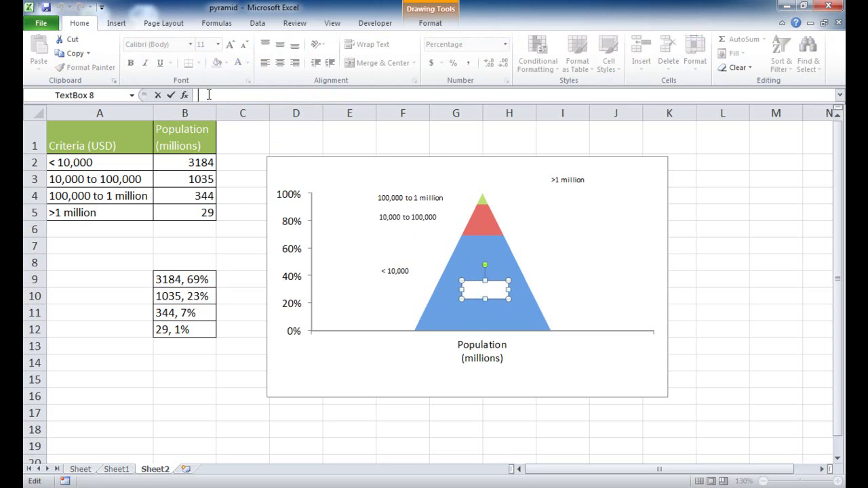
type("=")
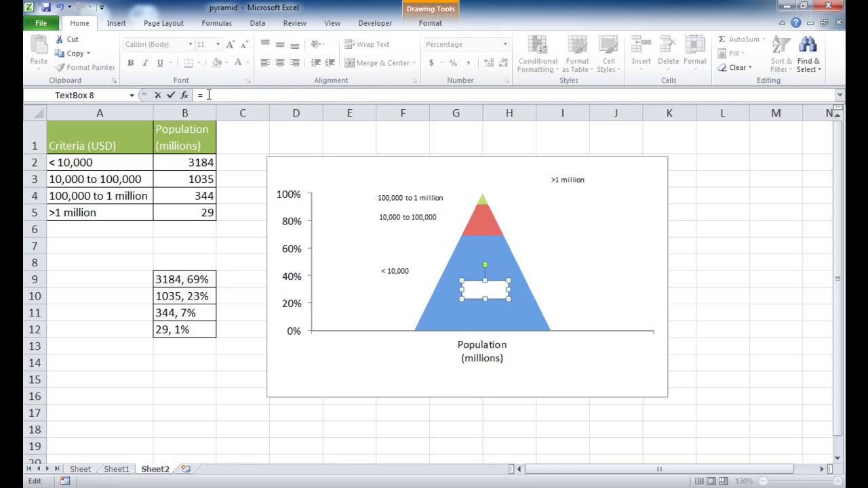
left_click(195, 280)
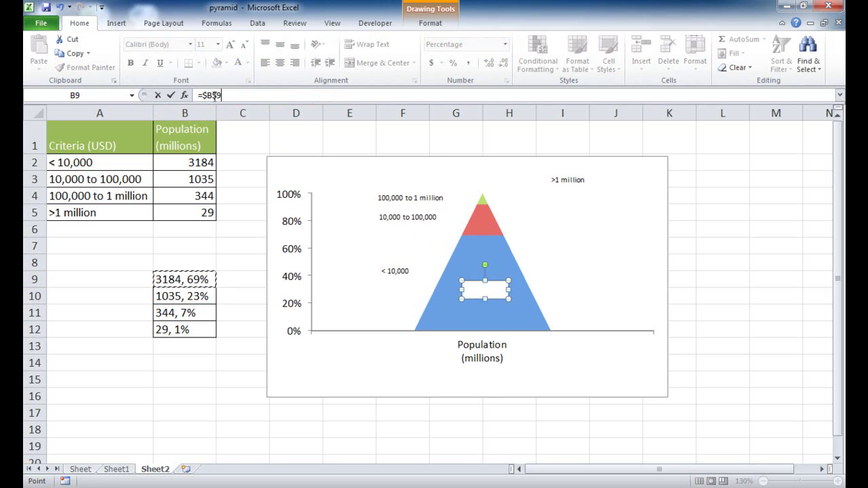
key("Return")
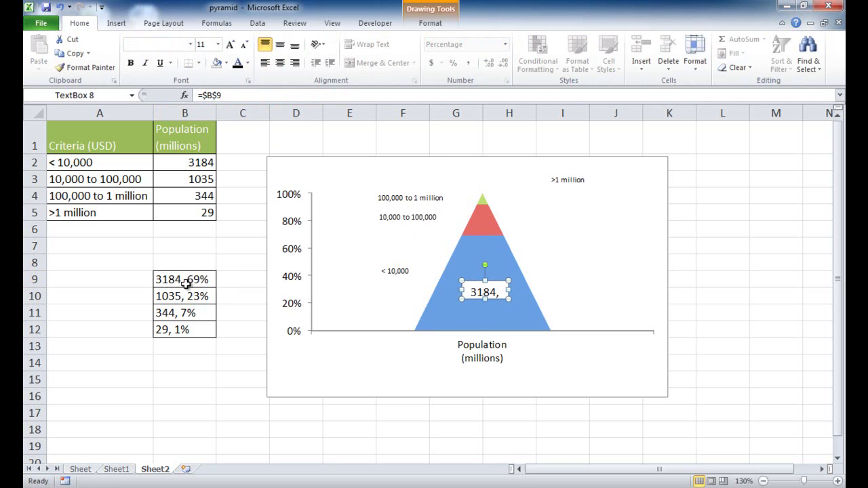
Set the text box's font size to 7, then widen and raise it so the full population and percentage text fits on the blue layer
right_click(492, 293)
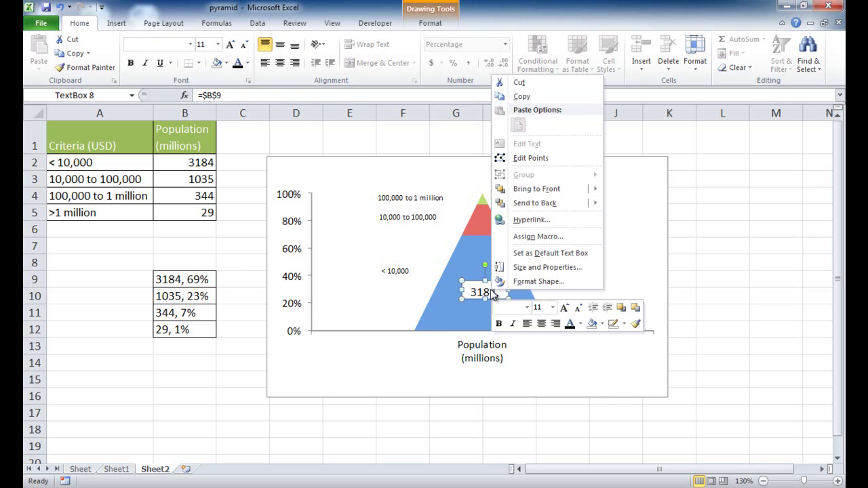
left_click(578, 308)
left_click(578, 308)
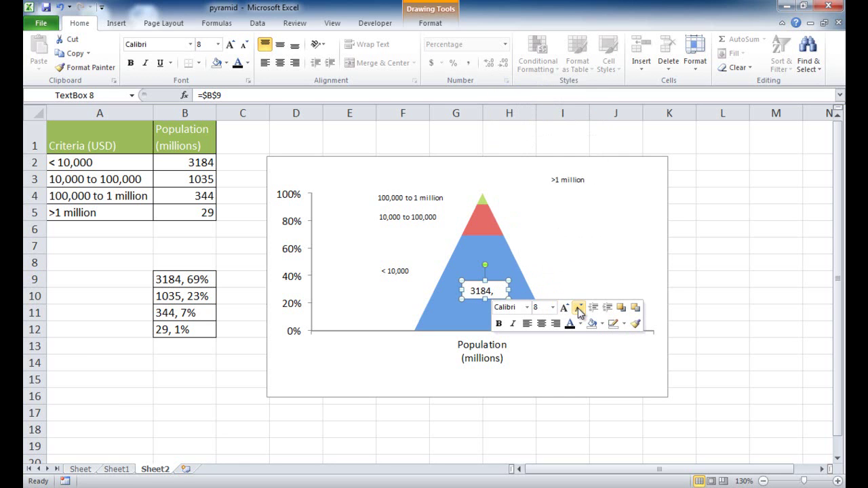
left_click(578, 308)
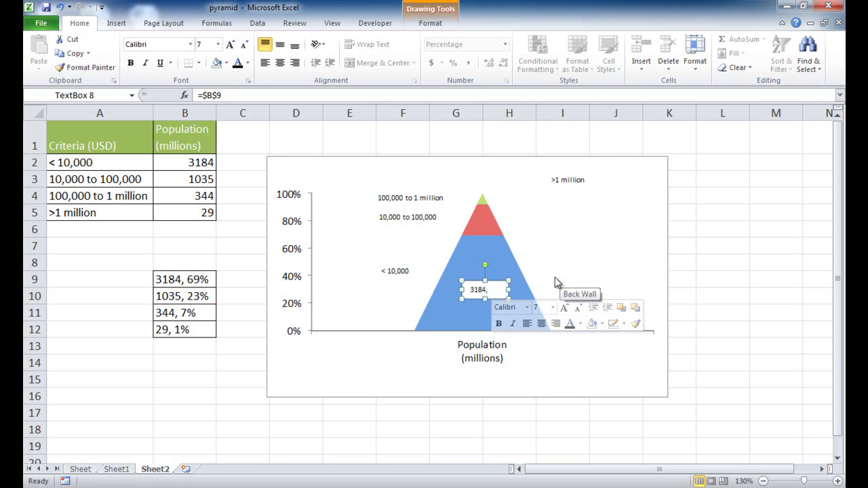
left_click_drag(511, 289, 501, 266)
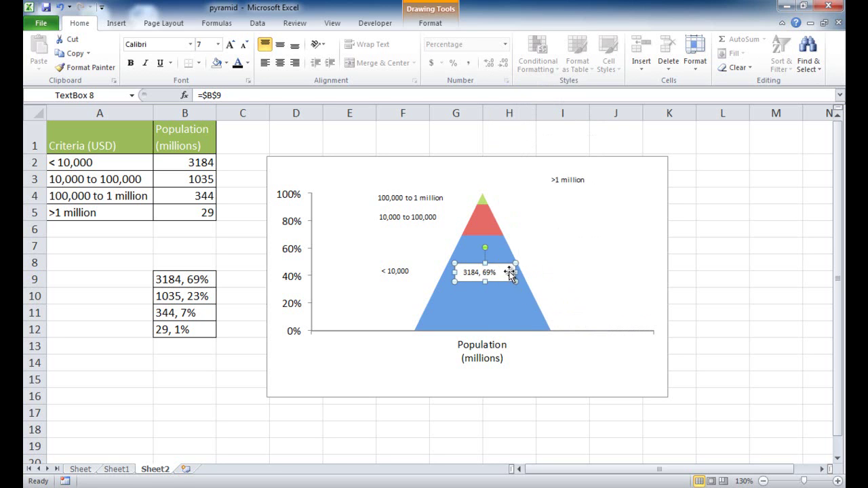
left_click(580, 282)
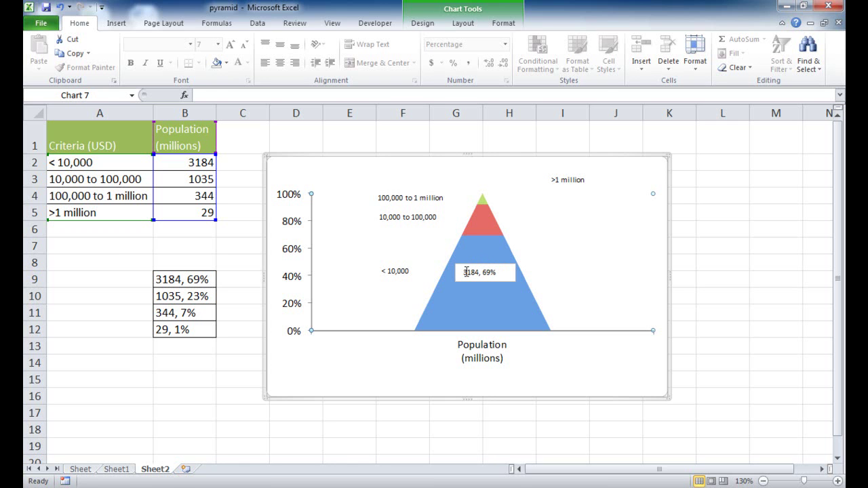
Remove the fill and the outline from the text box on the blue layer
right_click(494, 274)
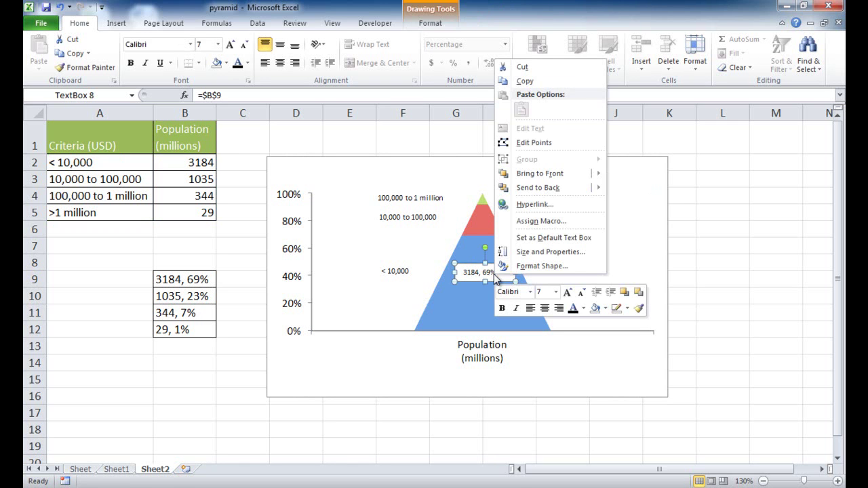
left_click(606, 311)
left_click(610, 233)
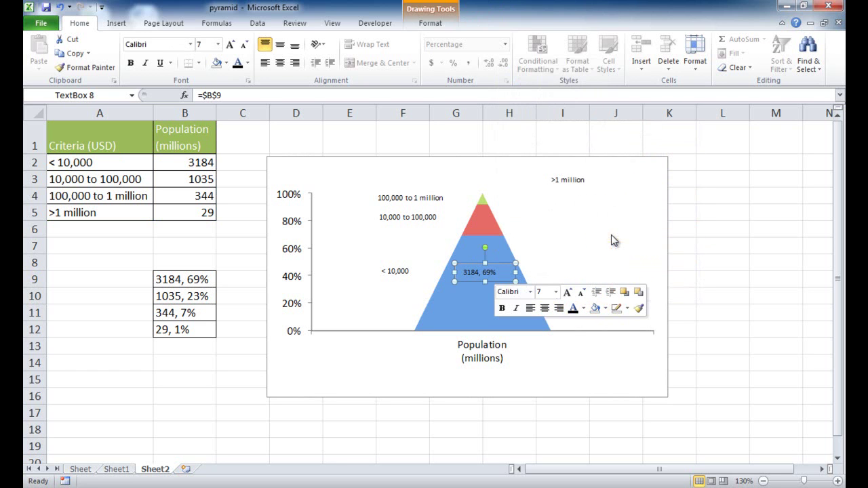
left_click(628, 309)
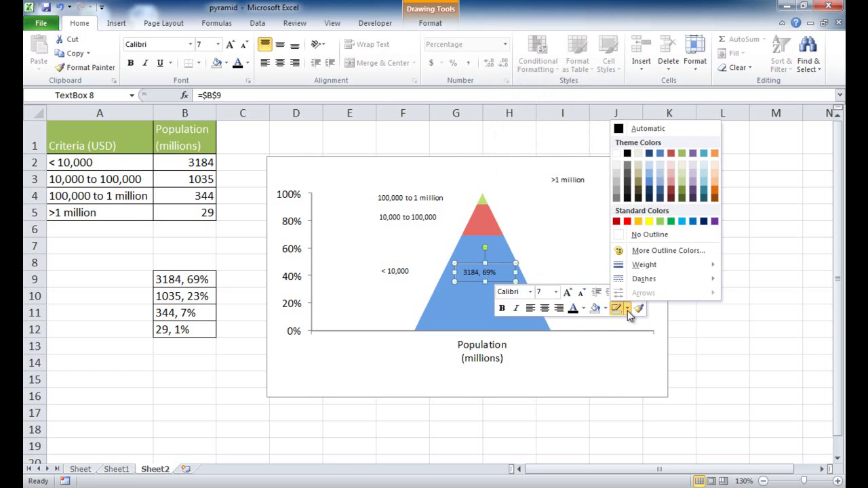
left_click(641, 235)
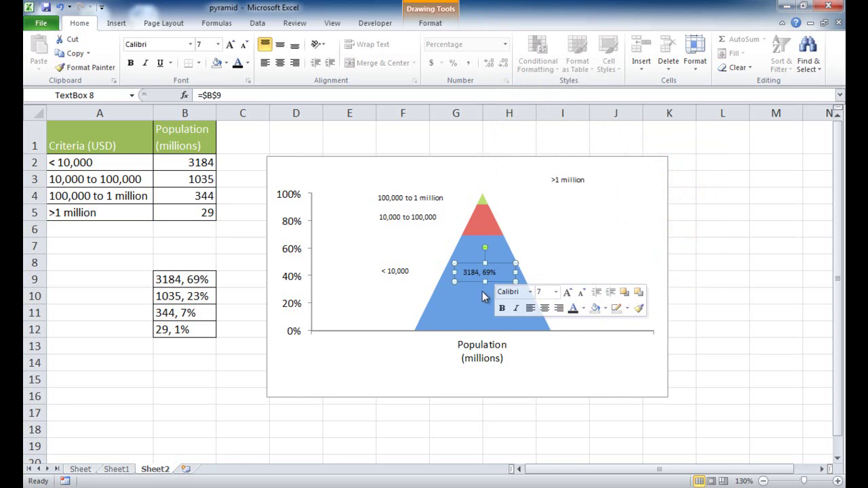